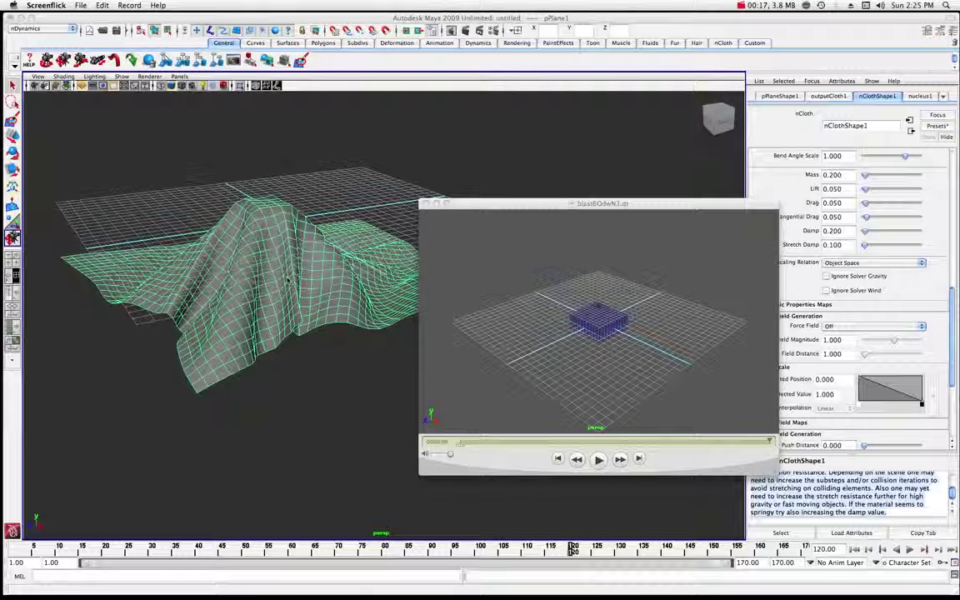
Play the cloth playblast and the motion graphics demo movie in QuickTime, closing each one after viewing
click(598, 458)
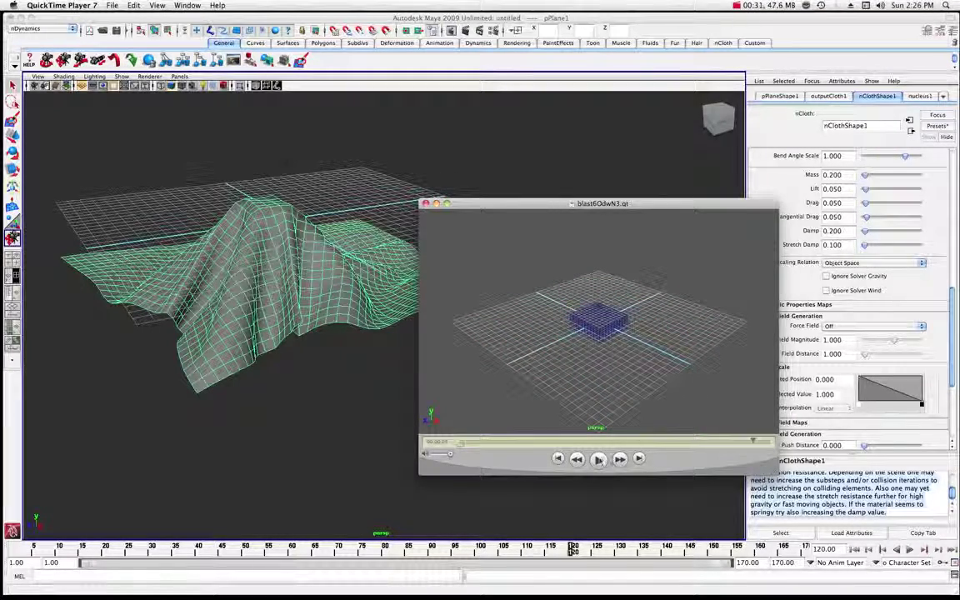
click(426, 204)
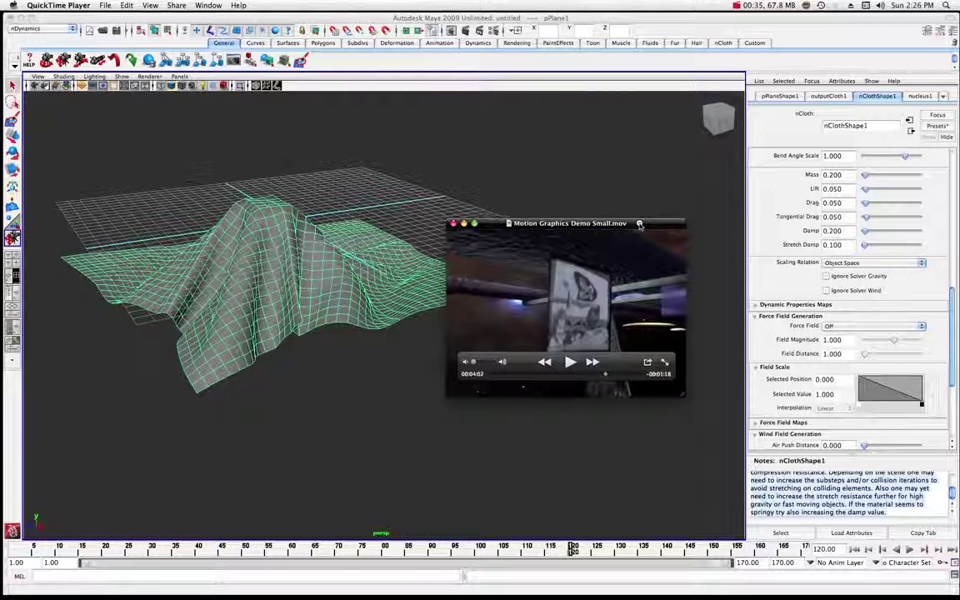
click(569, 363)
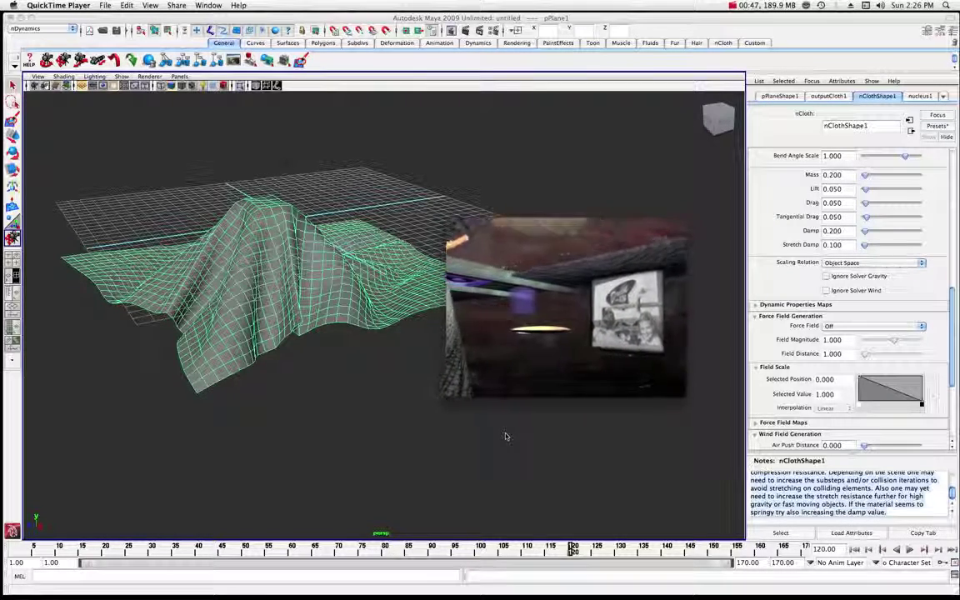
mouse_move(521, 357)
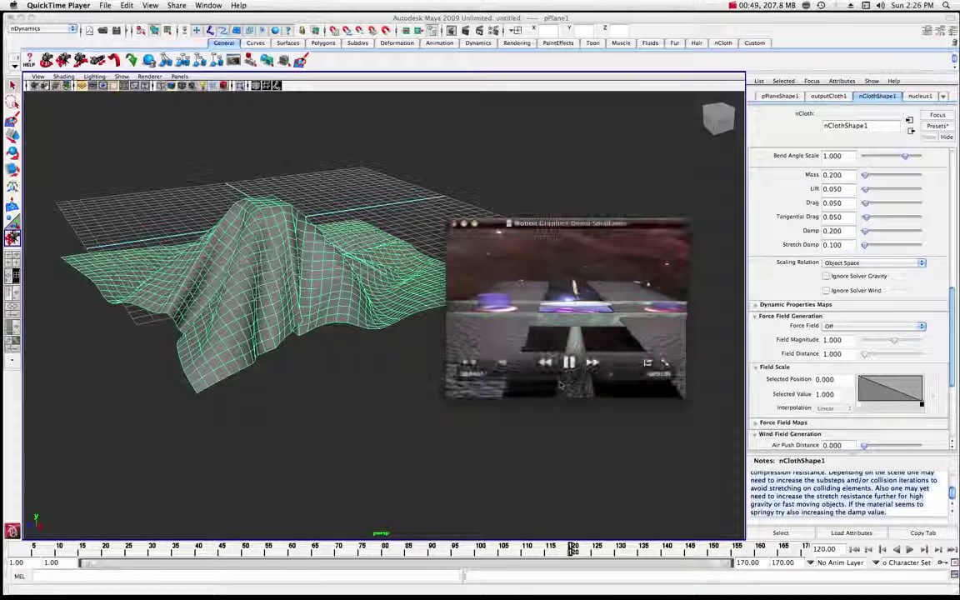
click(453, 223)
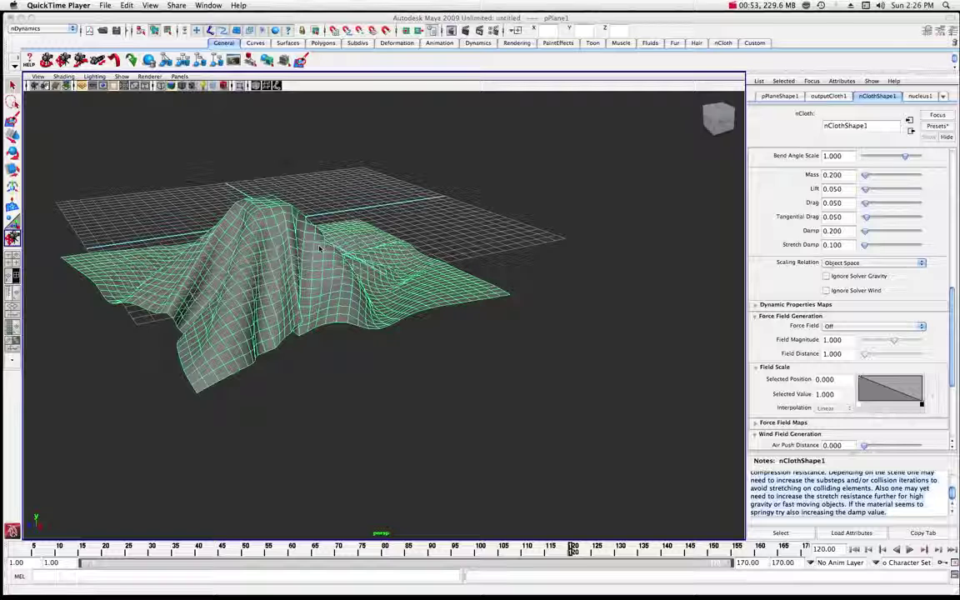
Play back the existing cloth simulation in Maya and stop it partway
click(910, 549)
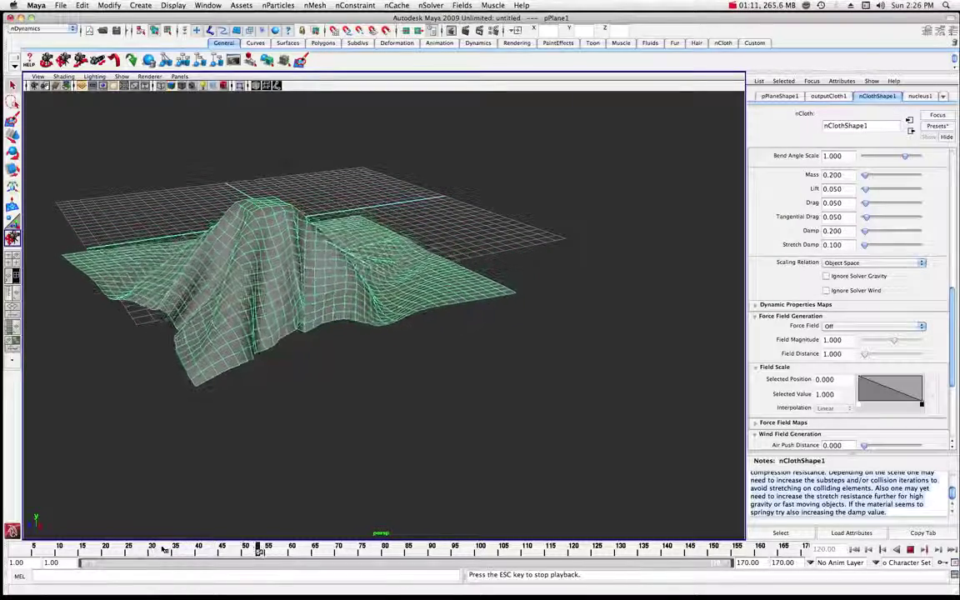
click(911, 549)
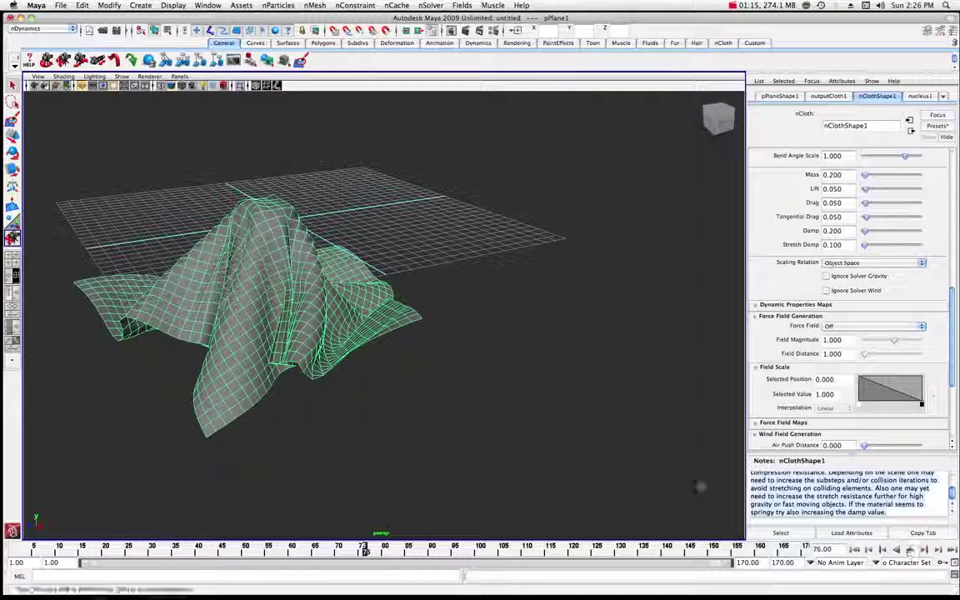
Start a new scene without saving the changes to the current one
click(83, 5)
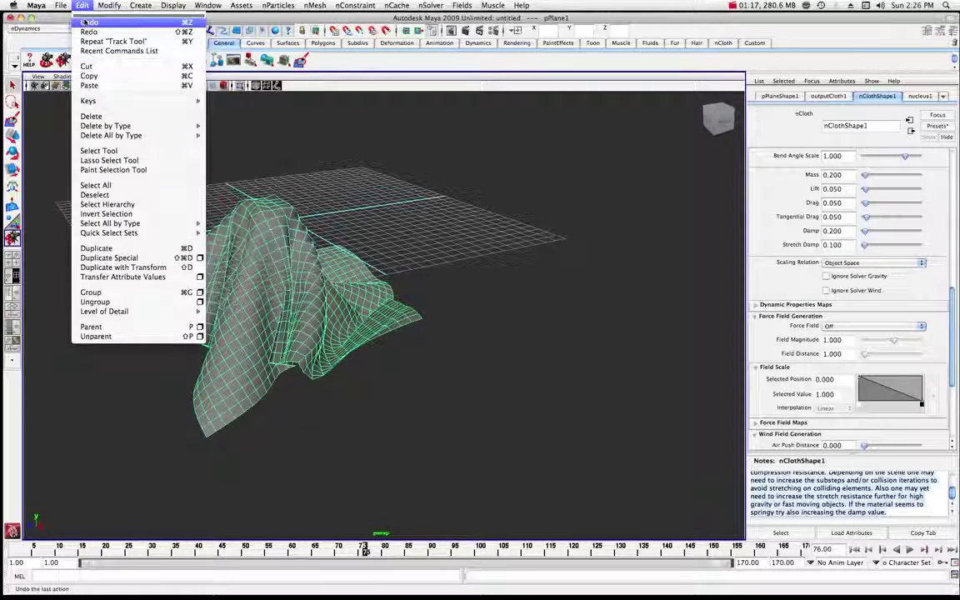
mouse_move(61, 5)
click(70, 23)
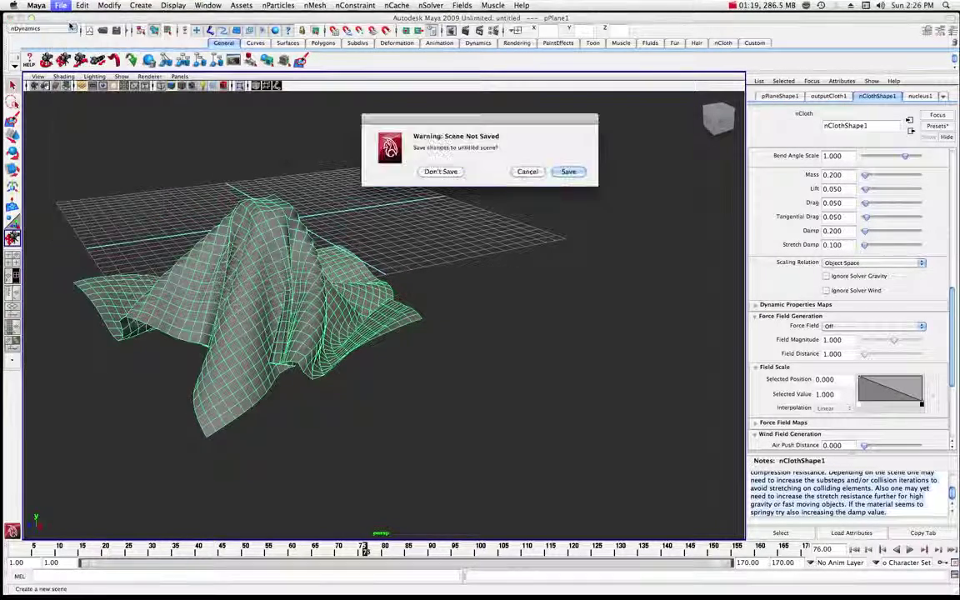
click(440, 172)
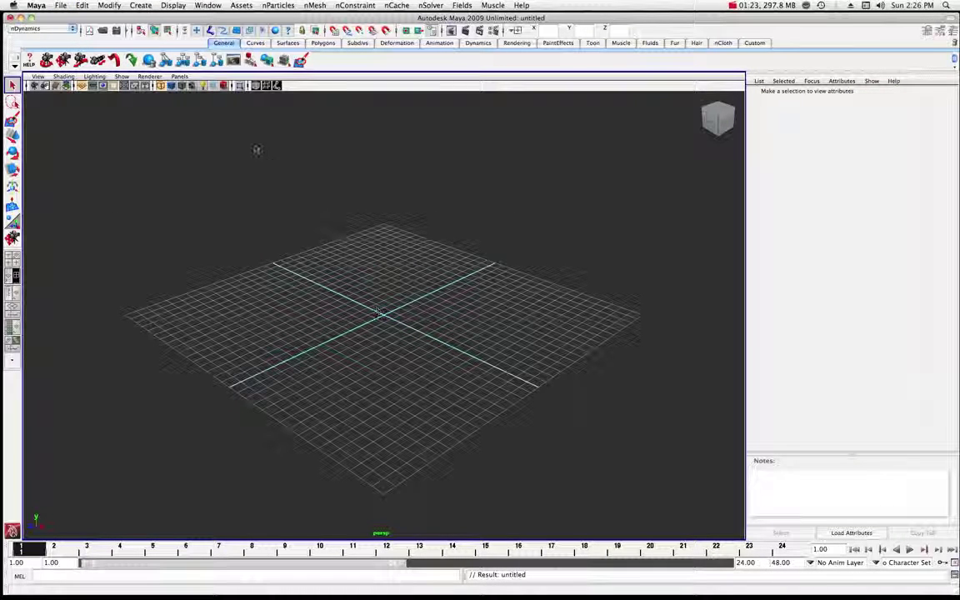
Create a polygon plane covering the whole grid and display the scene in shaded mode
click(140, 5)
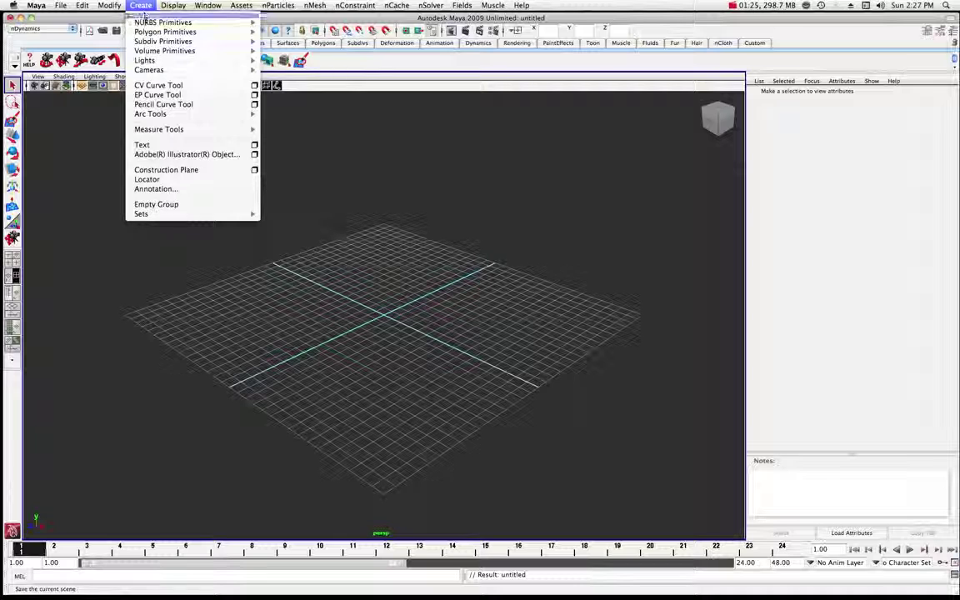
mouse_move(150, 32)
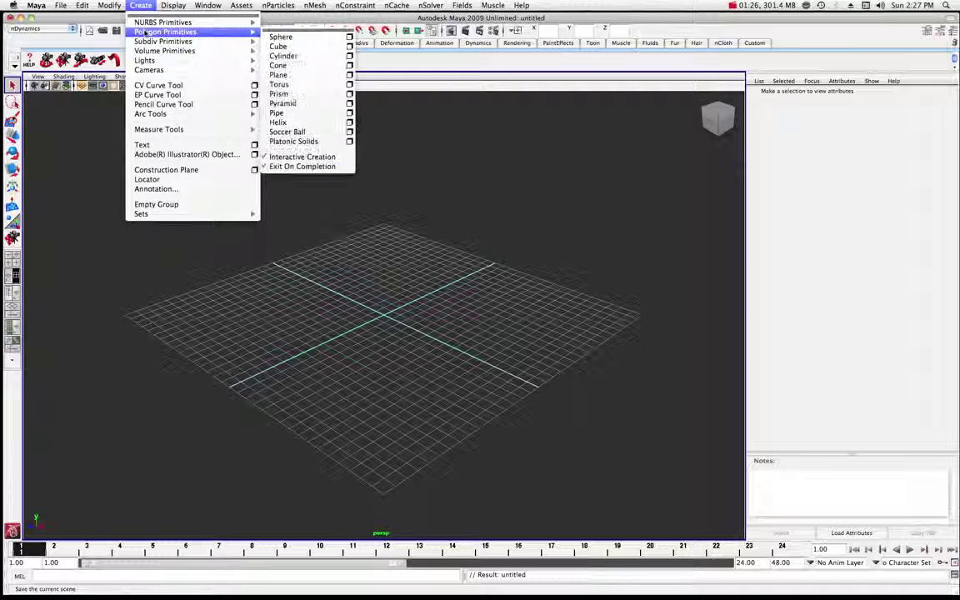
click(280, 75)
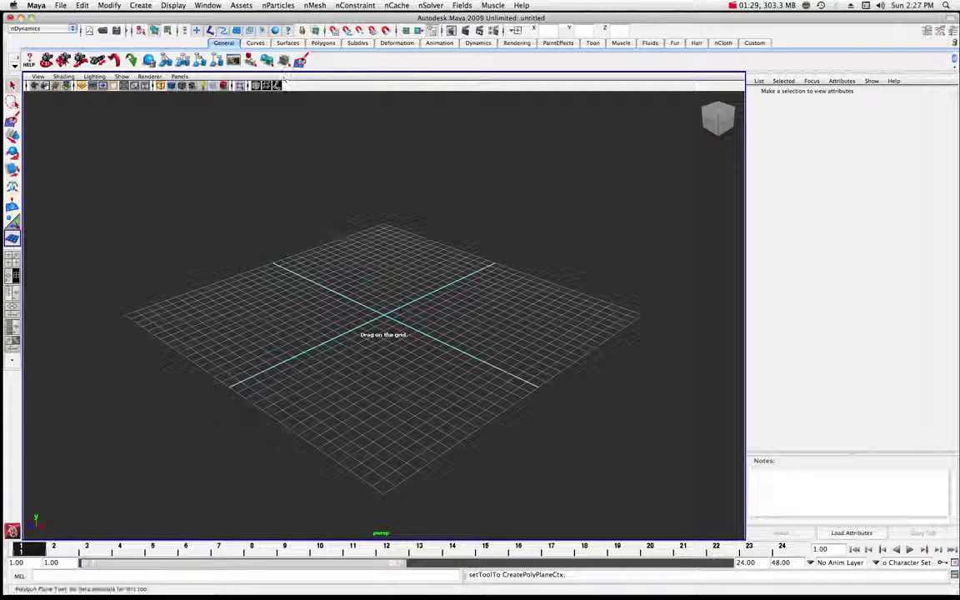
drag(386, 496, 384, 227)
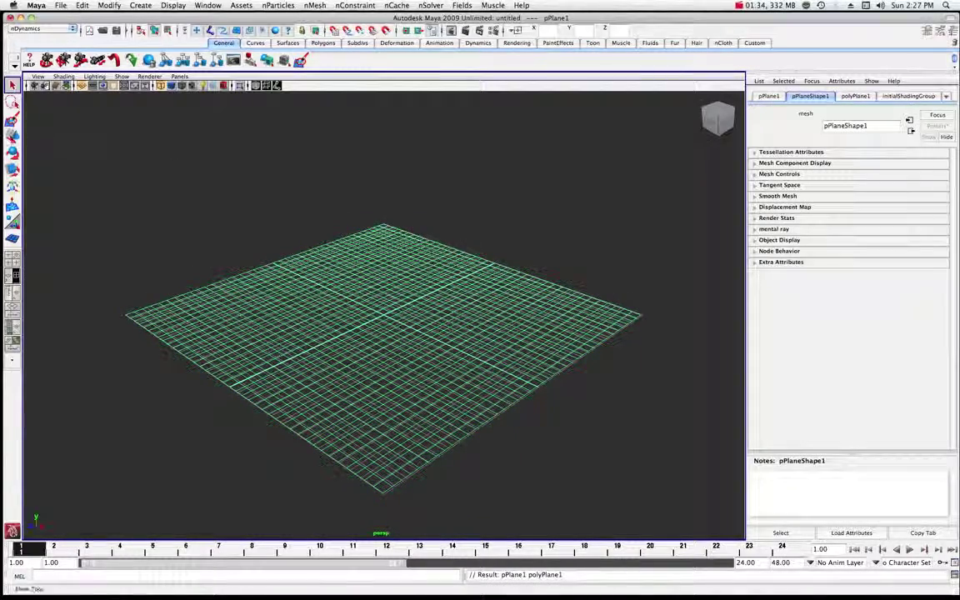
click(12, 135)
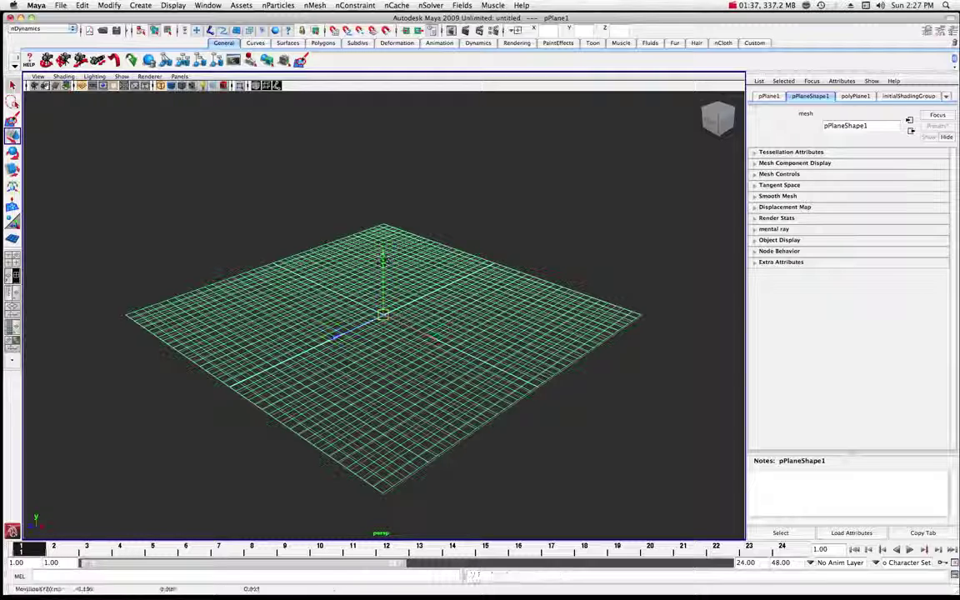
key(z)
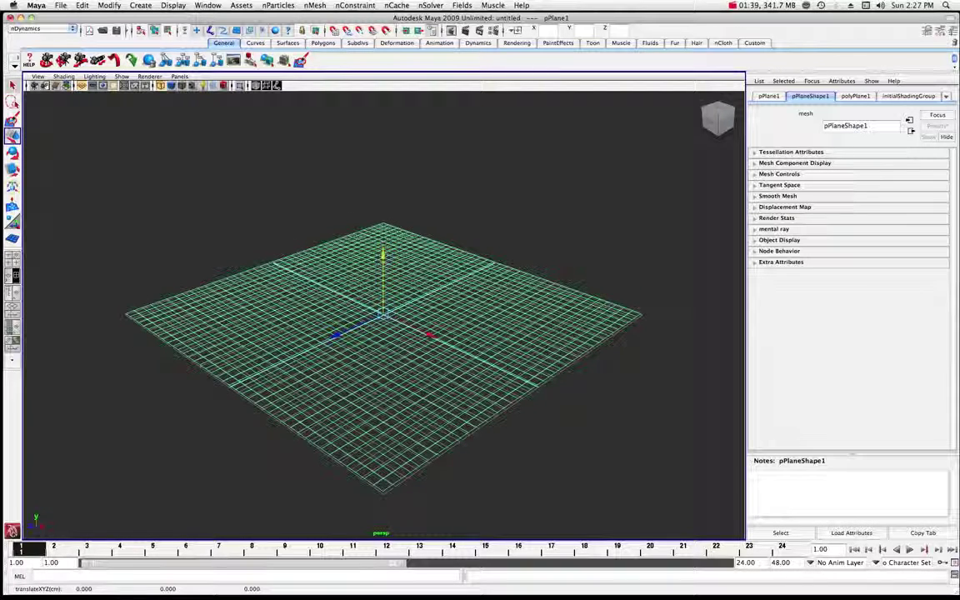
click(159, 85)
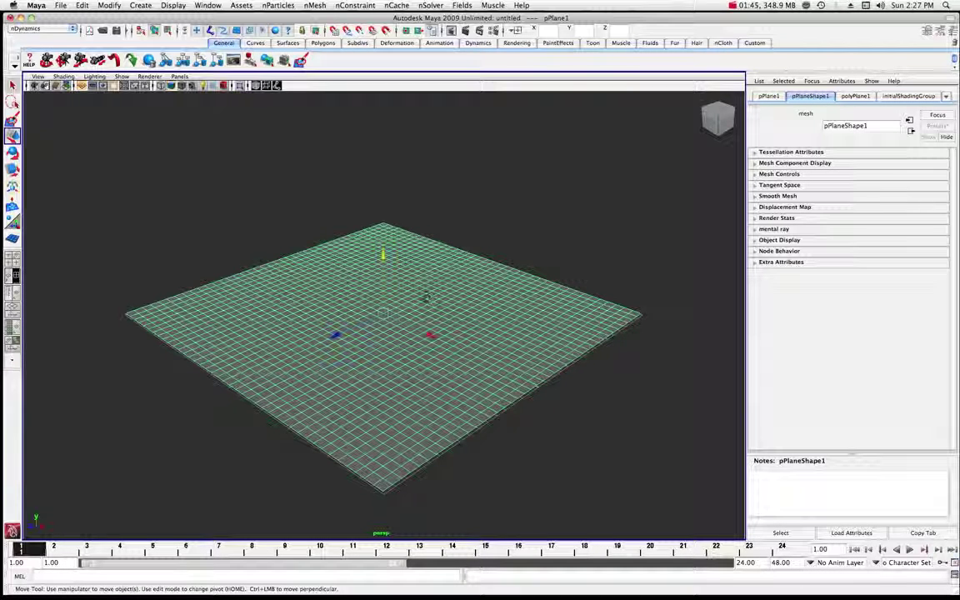
Create a polygon cube on the plane near the center of the grid
click(147, 5)
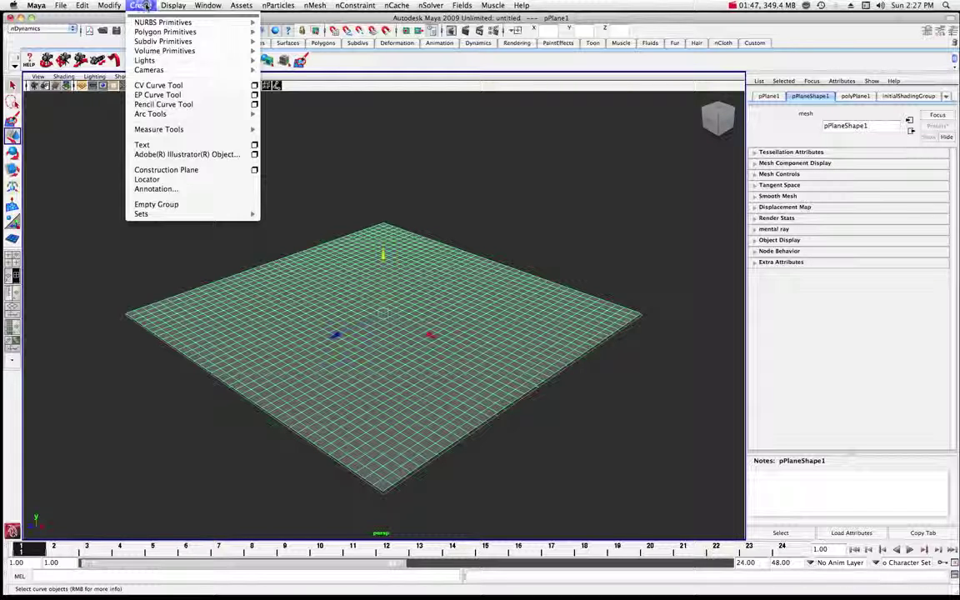
mouse_move(221, 32)
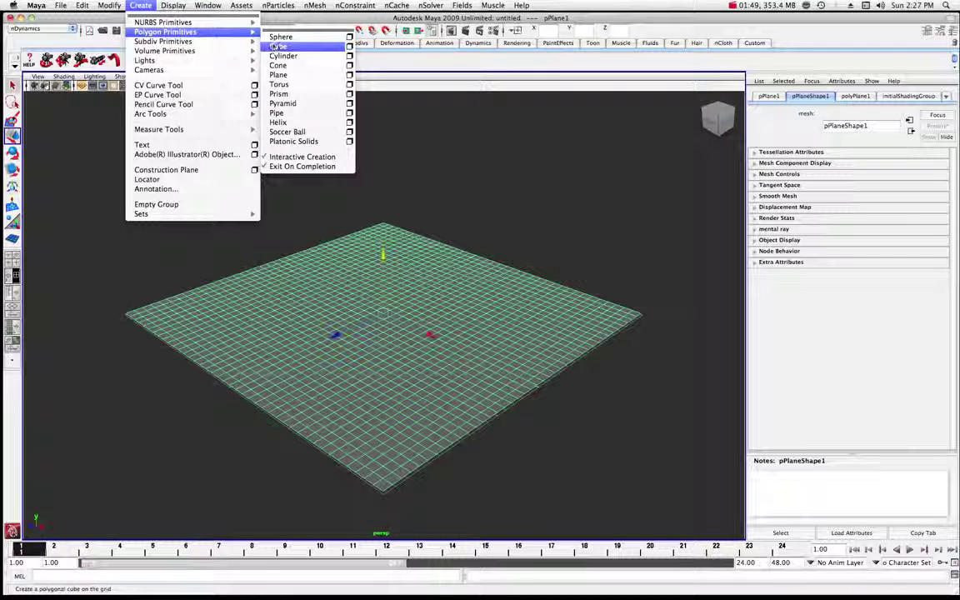
click(279, 46)
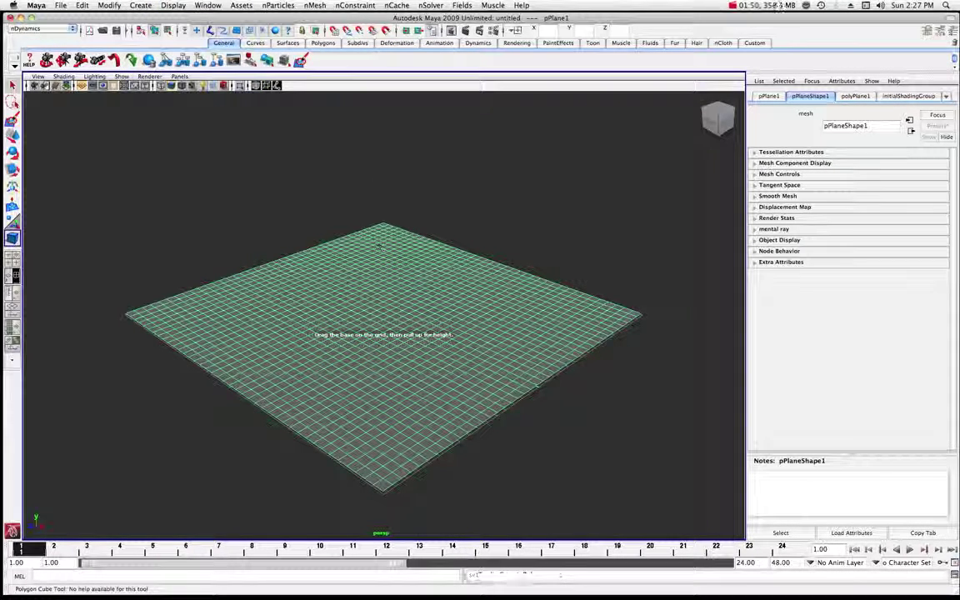
click(365, 323)
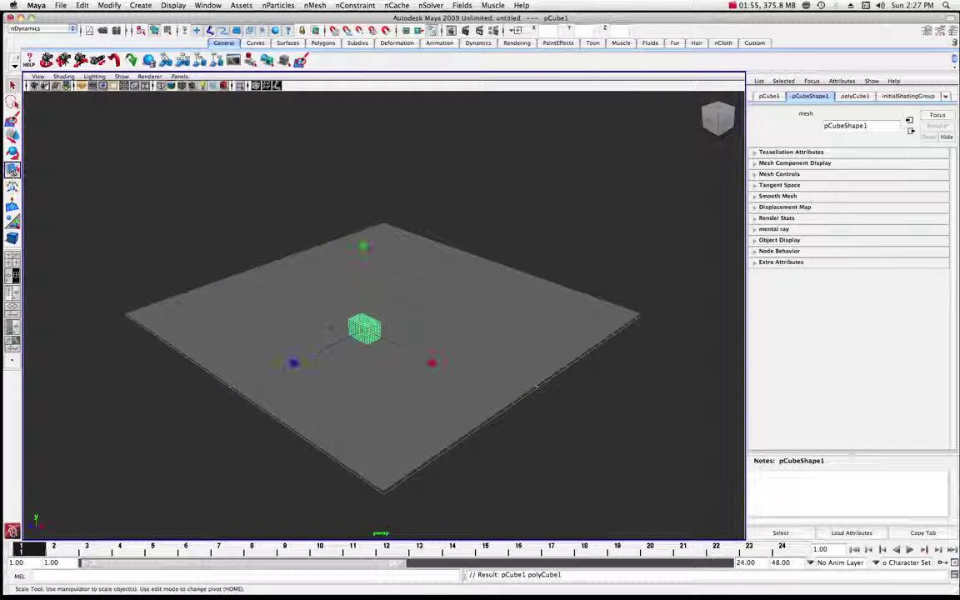
Scale the cube up to about 1.925 in X and Y and about 3.427 in Z
click(12, 168)
drag(364, 329, 380, 342)
drag(324, 223, 319, 329)
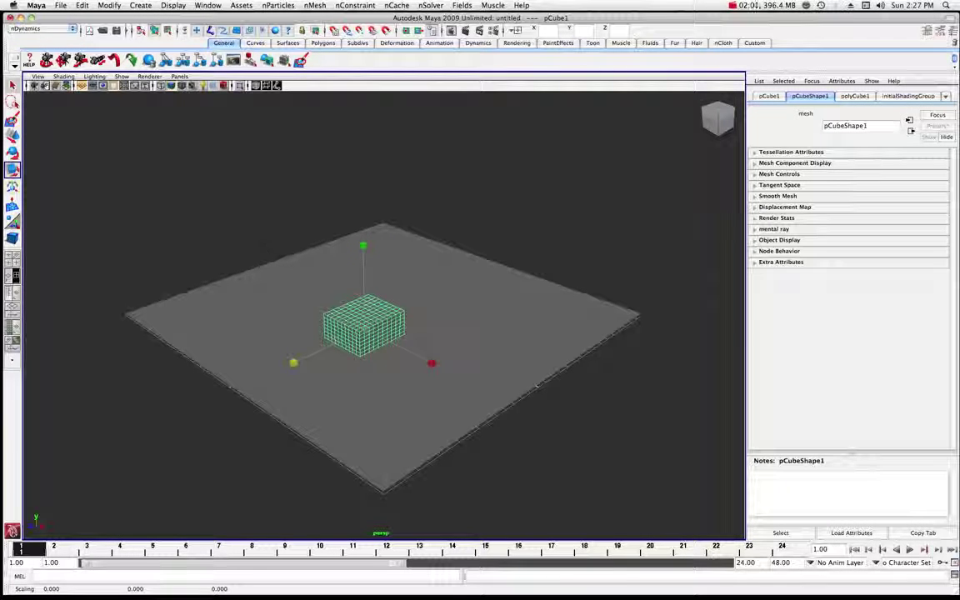
click(13, 84)
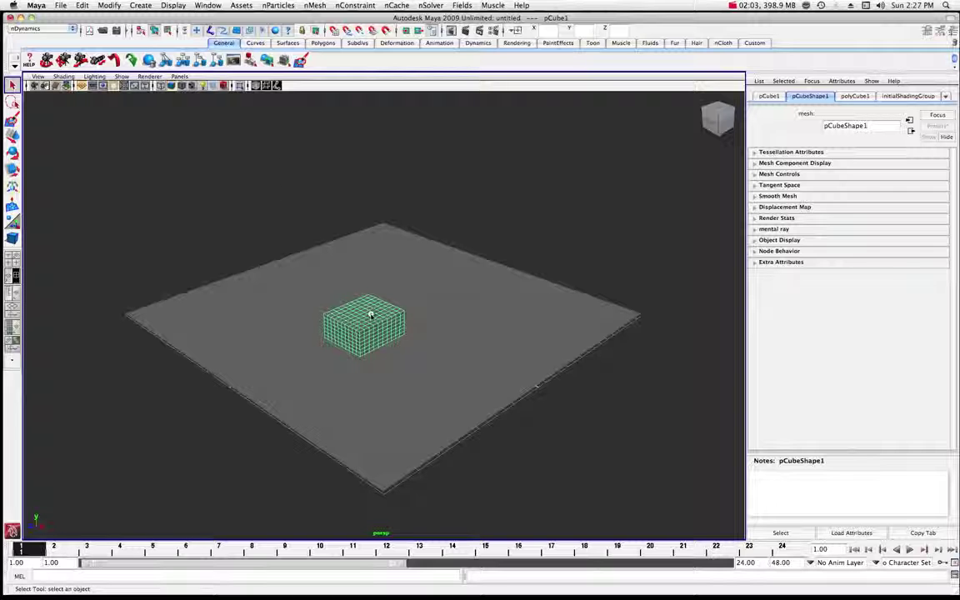
Set the cube's Translate X, Y and Z to 0 to center it at the origin
click(950, 30)
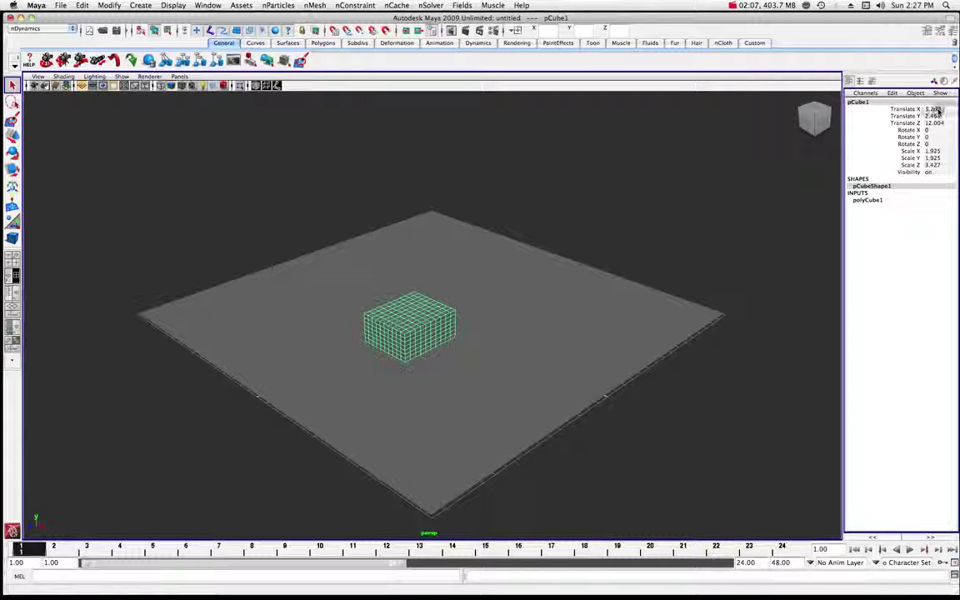
key(Return)
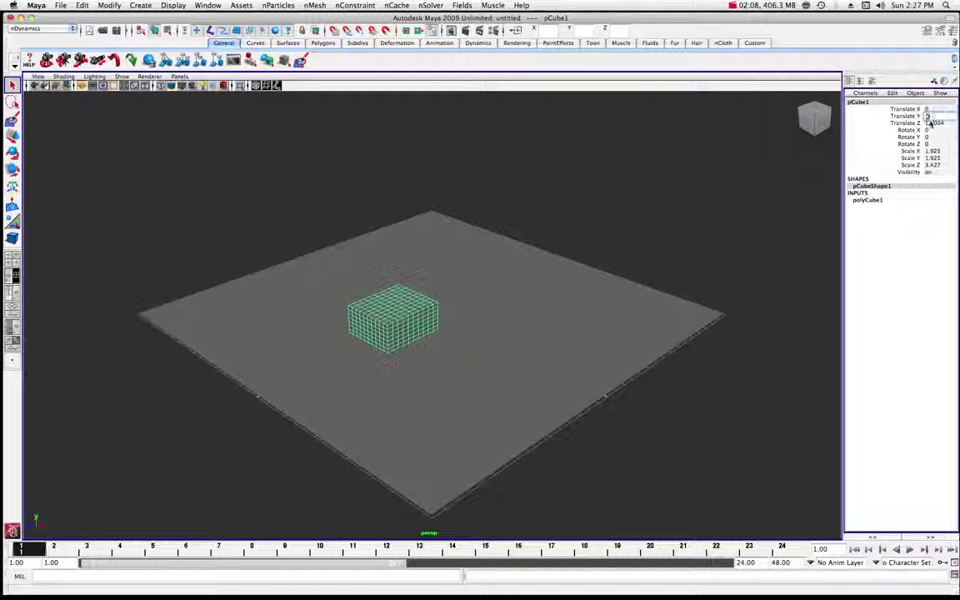
click(933, 116)
text(0)
key(Return)
click(934, 122)
text(0)
key(Return)
key(w)
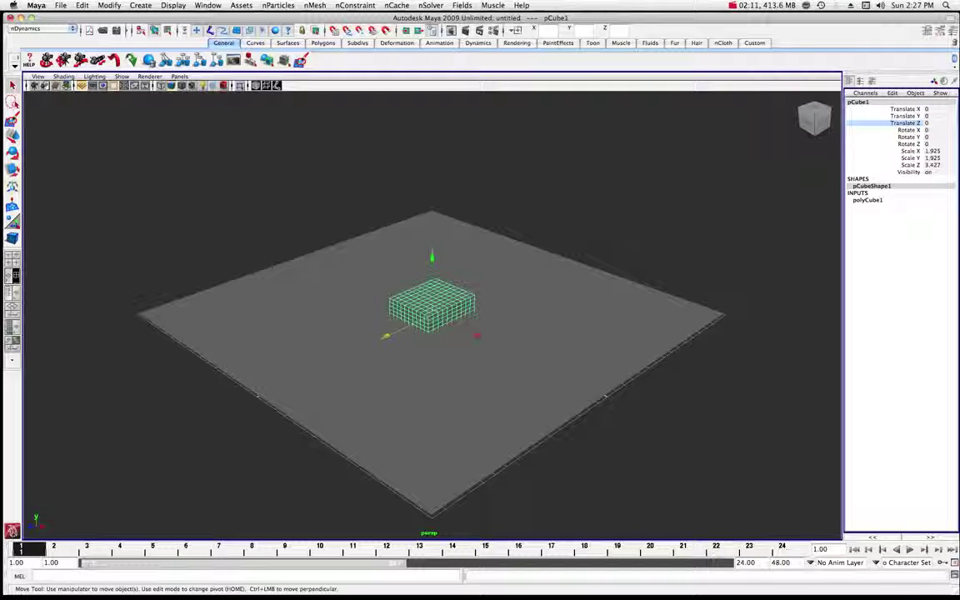
key(q)
Set the plane's Translate X, Y and Z to 0 and raise it above the cube to about 11.92 in Y
click(574, 356)
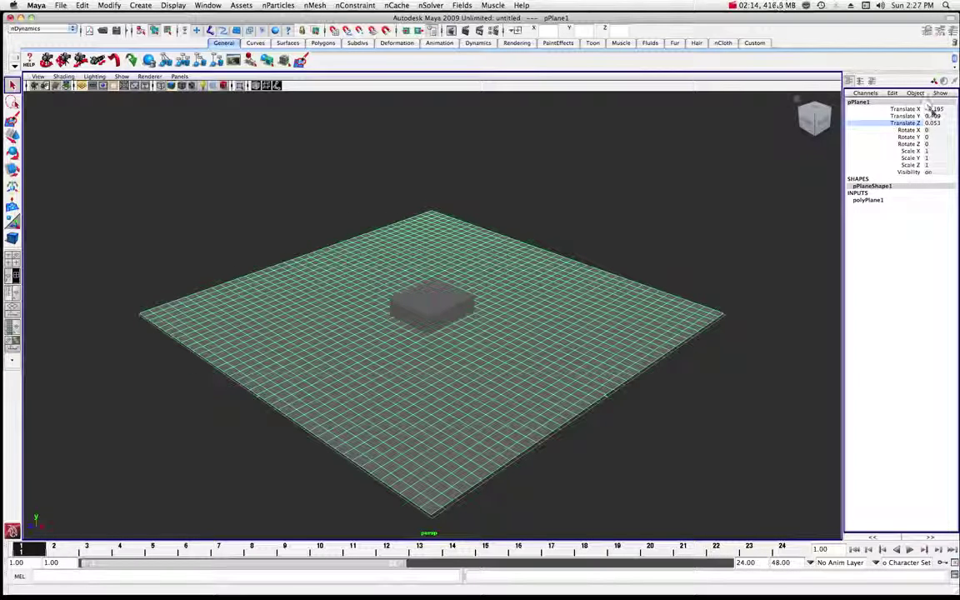
text(0)
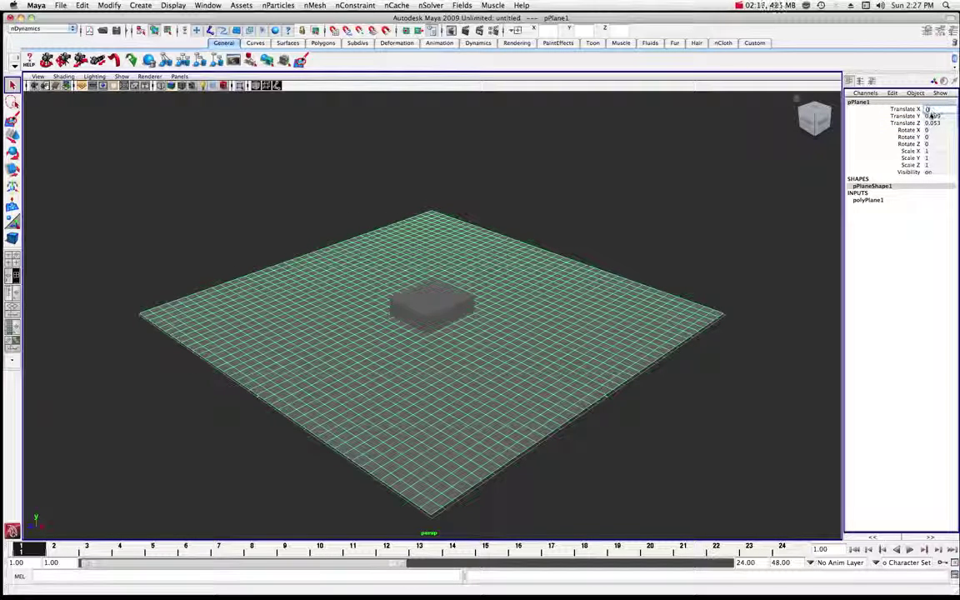
key(Tab)
text(0)
key(Tab)
text(0)
key(Return)
key(w)
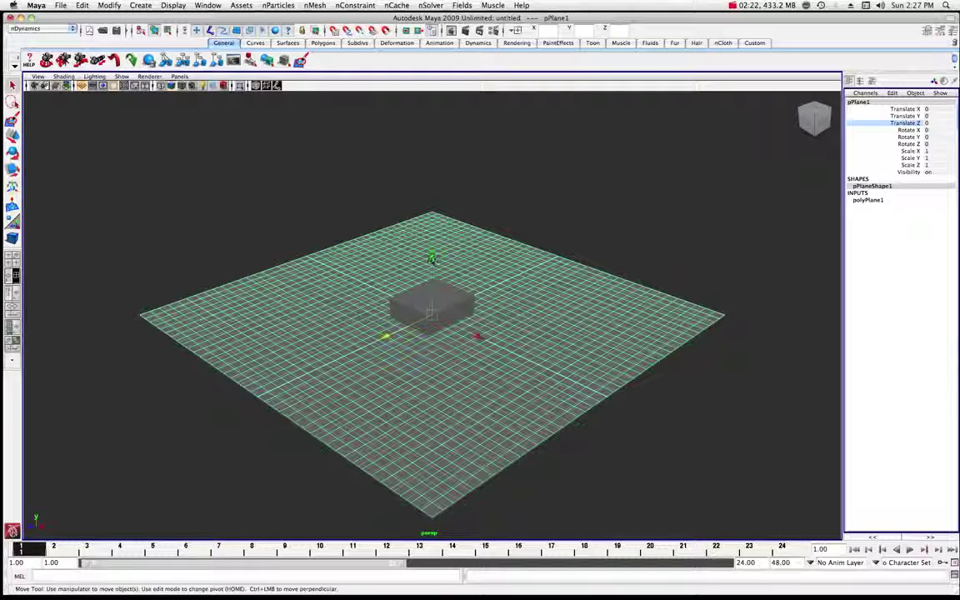
drag(431, 258, 434, 208)
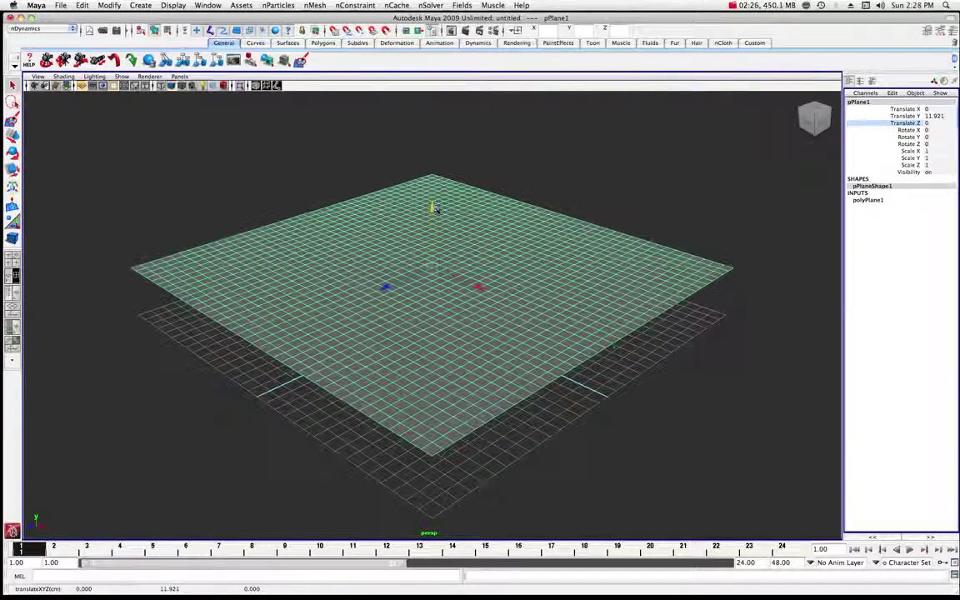
Turn the raised plane into an nCloth object and show the plane's nCloth attributes
click(723, 44)
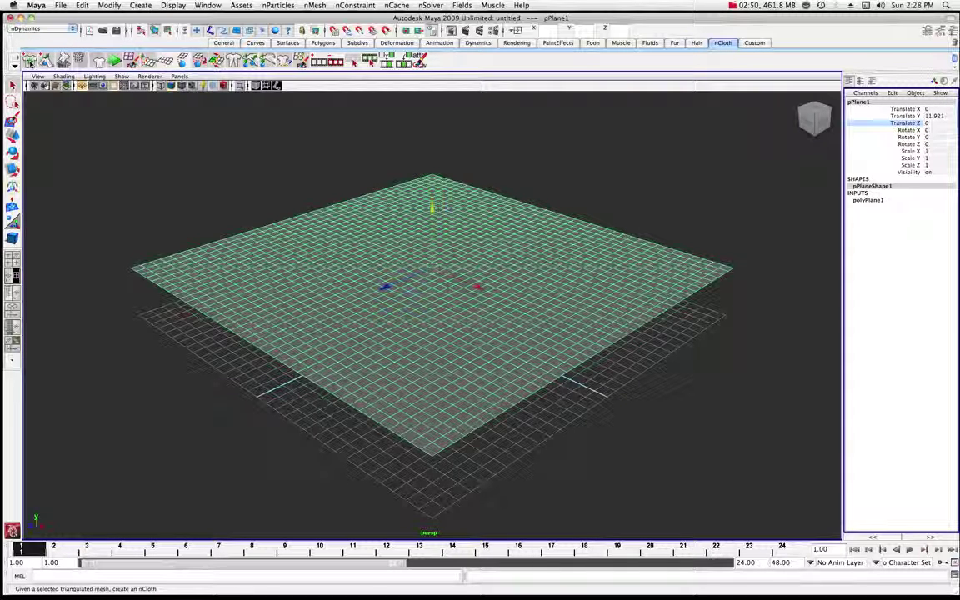
click(315, 6)
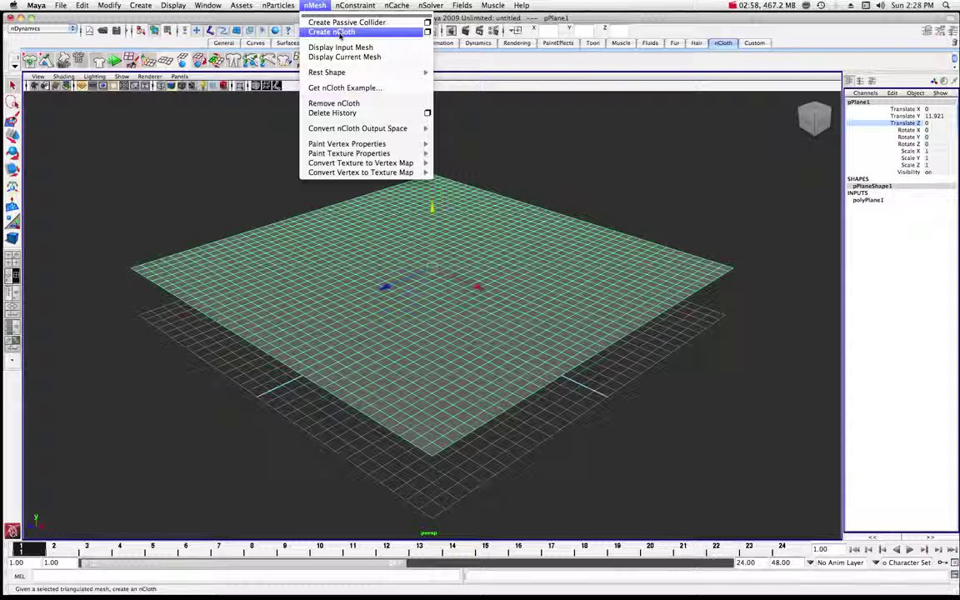
click(339, 33)
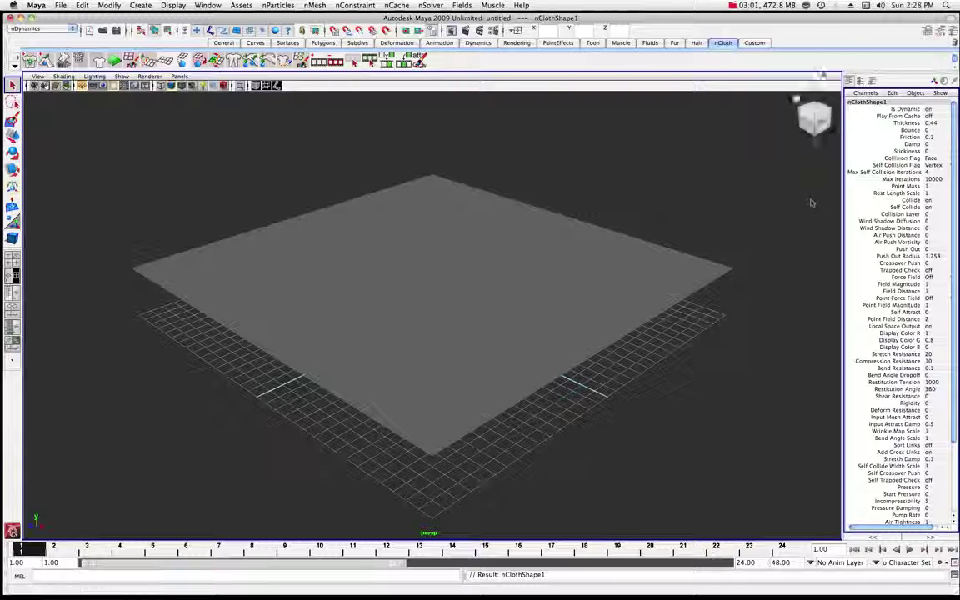
click(926, 33)
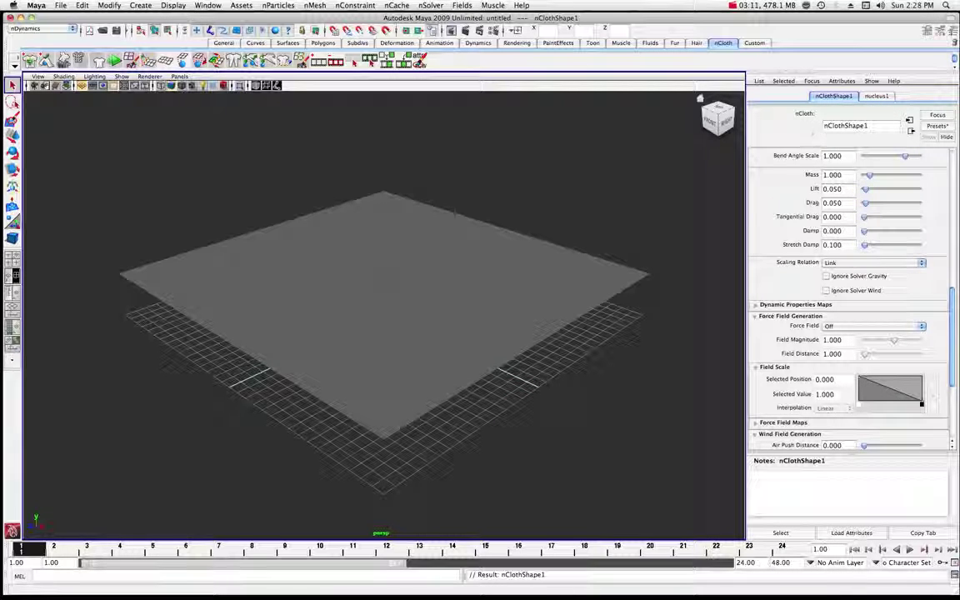
click(471, 300)
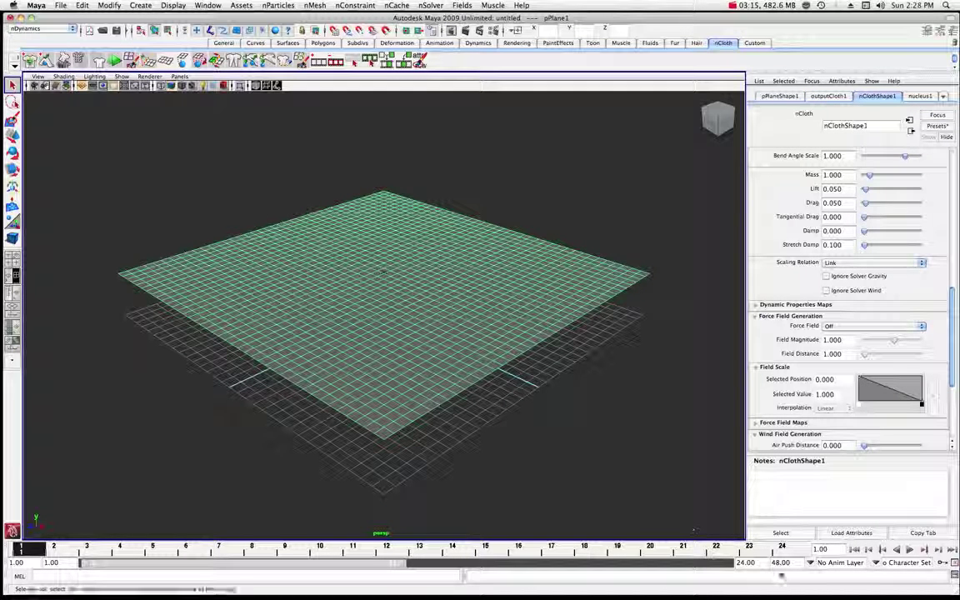
Extend the playback range so the animation ends at frame 500
click(746, 562)
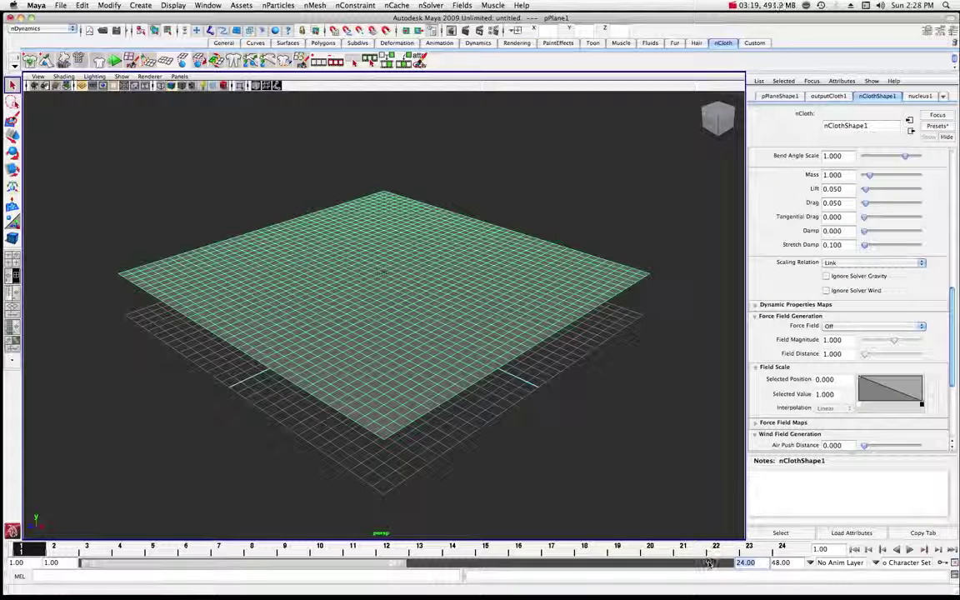
text(00)
key(Return)
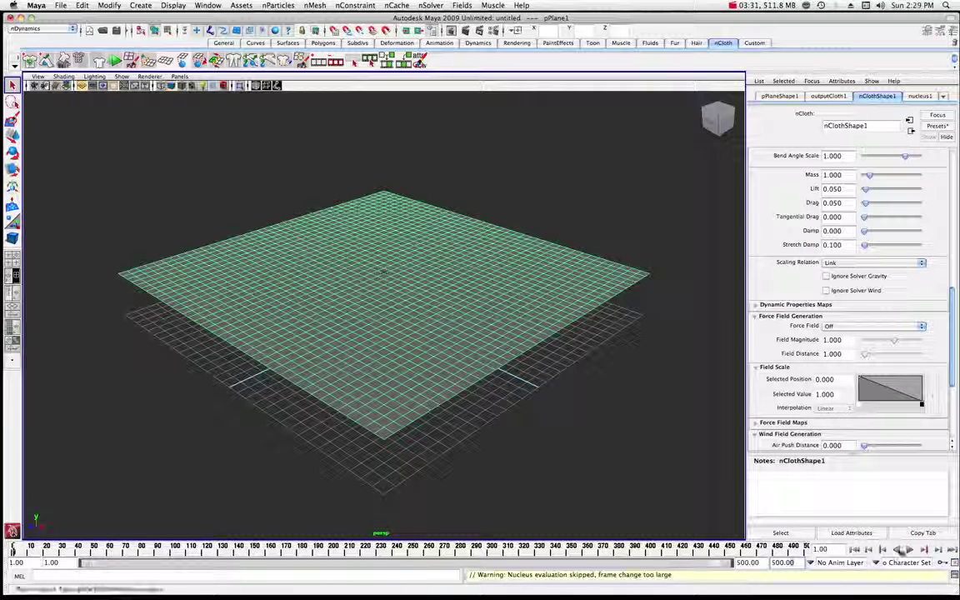
Play the simulation to check how the nCloth plane falls, and stop it and return to frame 1
click(909, 550)
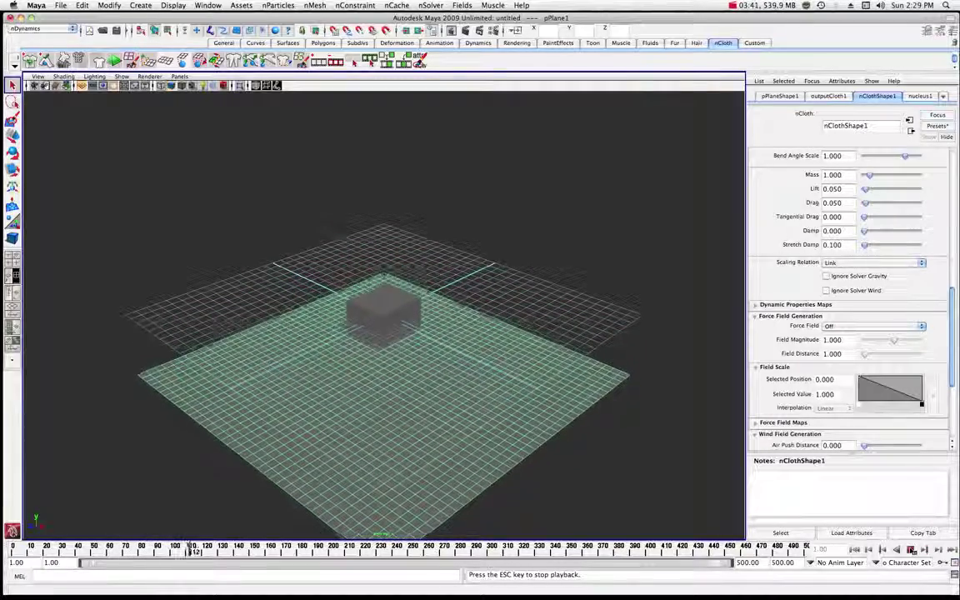
key(Escape)
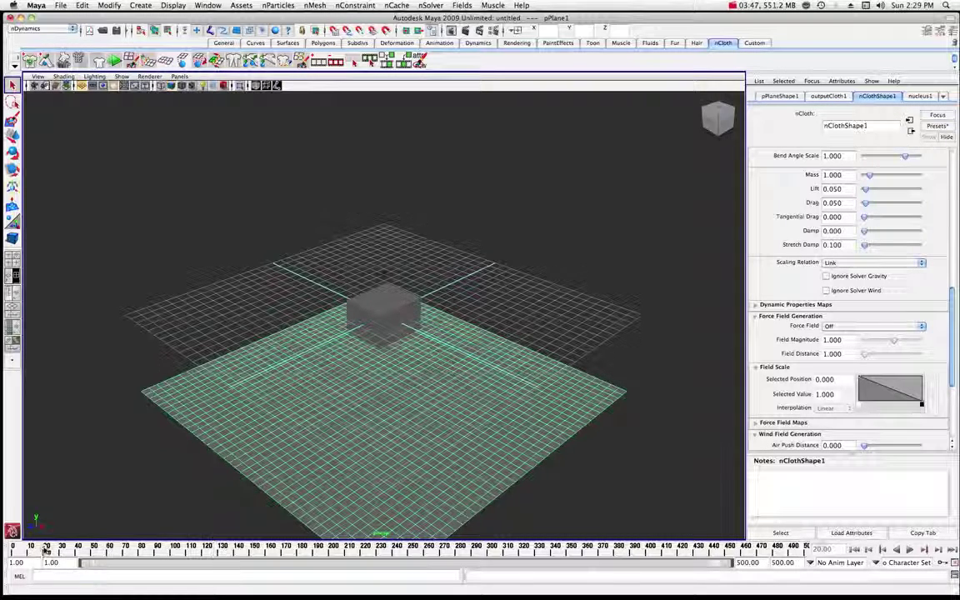
click(14, 549)
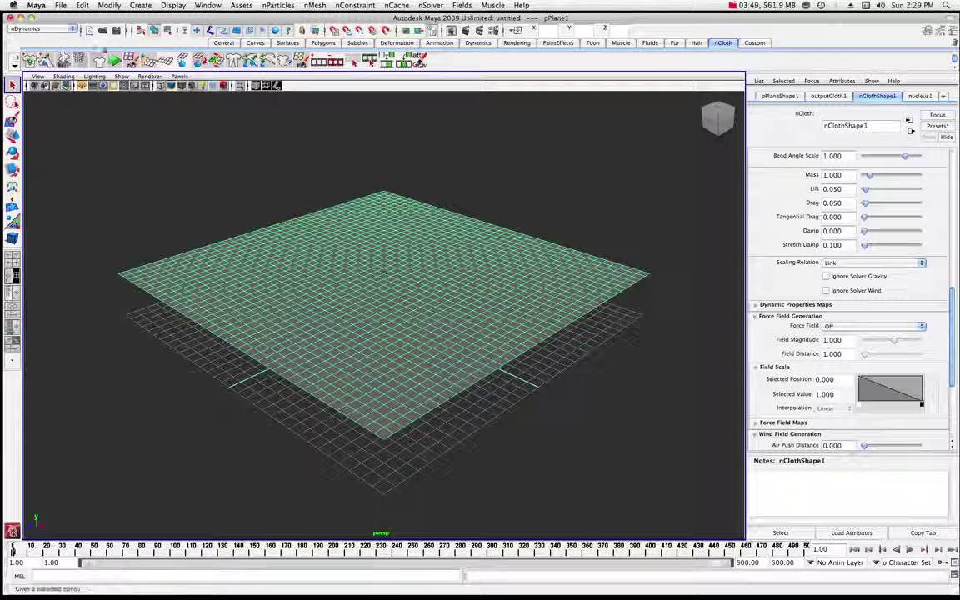
Look beneath the plane, select the cube and make it a passive collider for the cloth
click(222, 42)
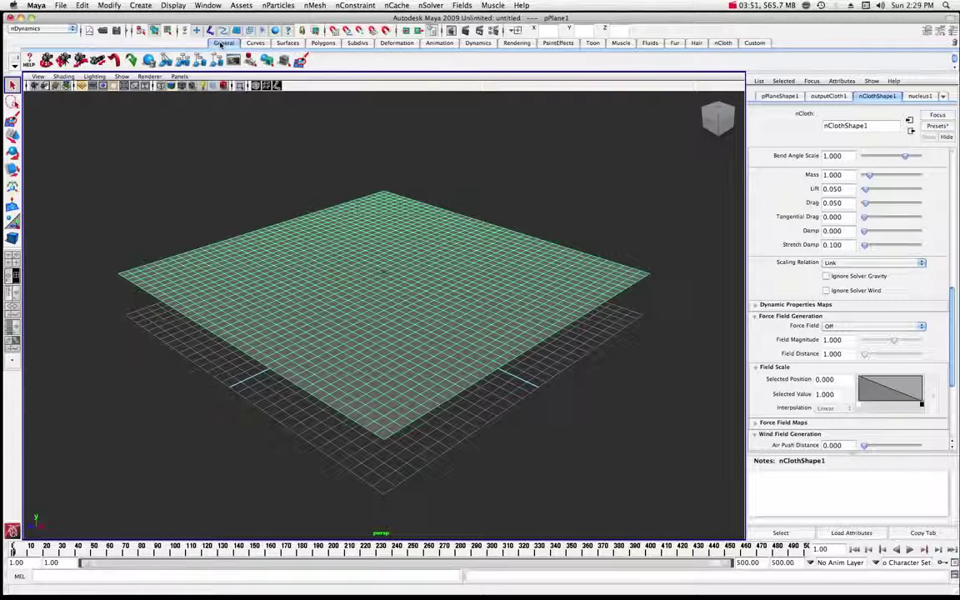
click(63, 61)
drag(250, 234, 264, 217)
scroll(265, 218, up, 10)
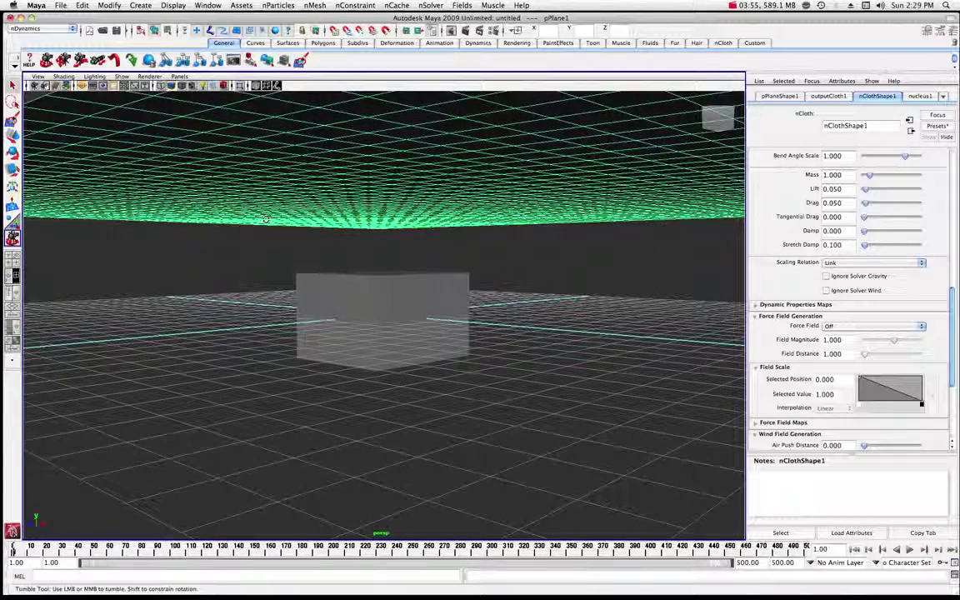
key(q)
click(349, 285)
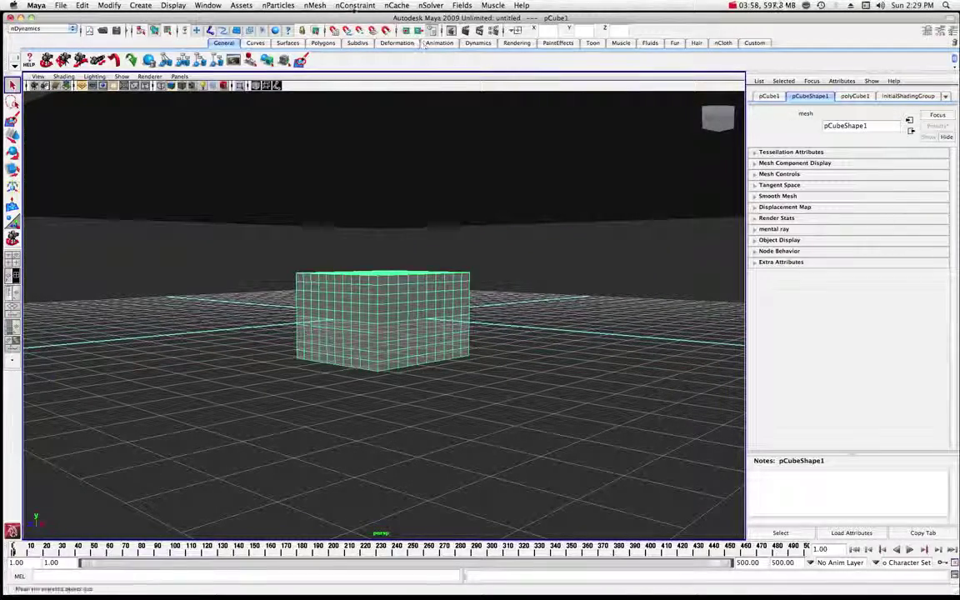
click(316, 6)
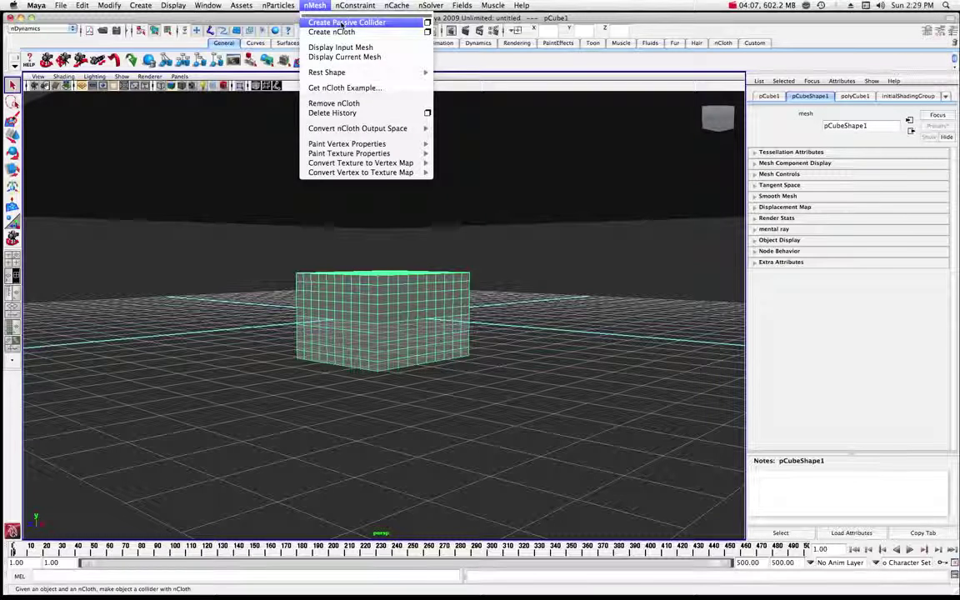
click(312, 22)
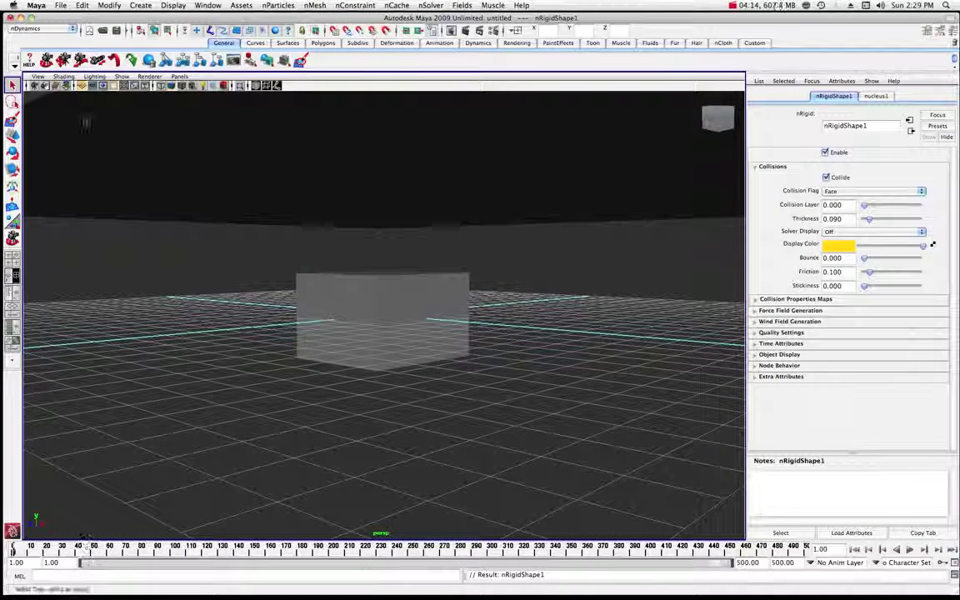
Restore the view from above, reselect the plane, play the simulation against the collider cube and return to frame 1
click(705, 107)
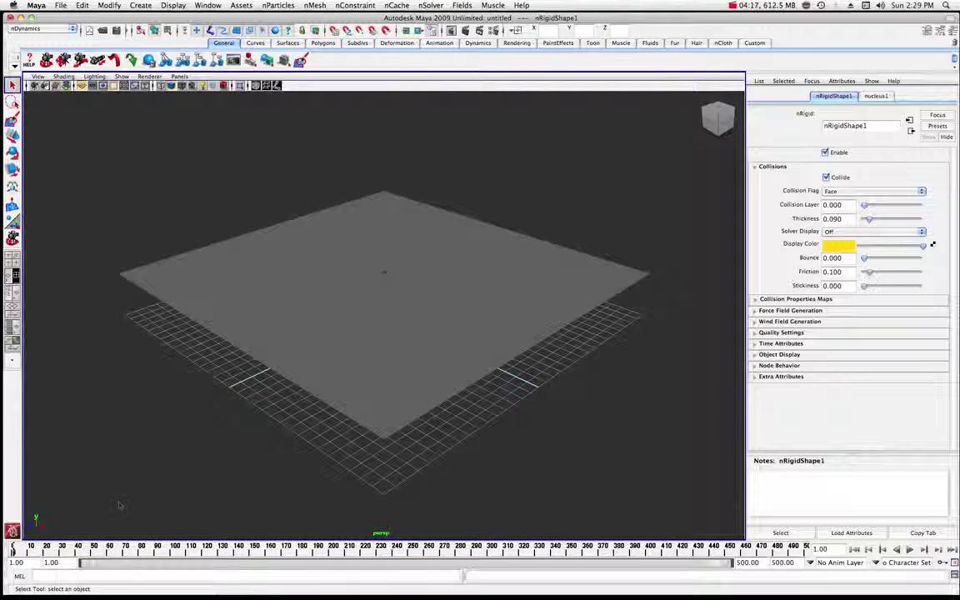
click(298, 275)
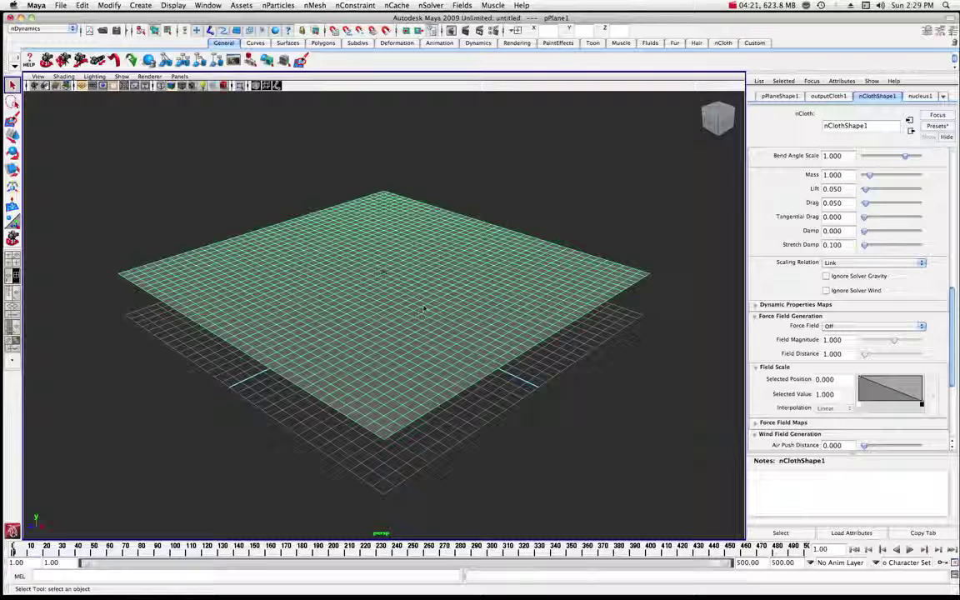
click(910, 550)
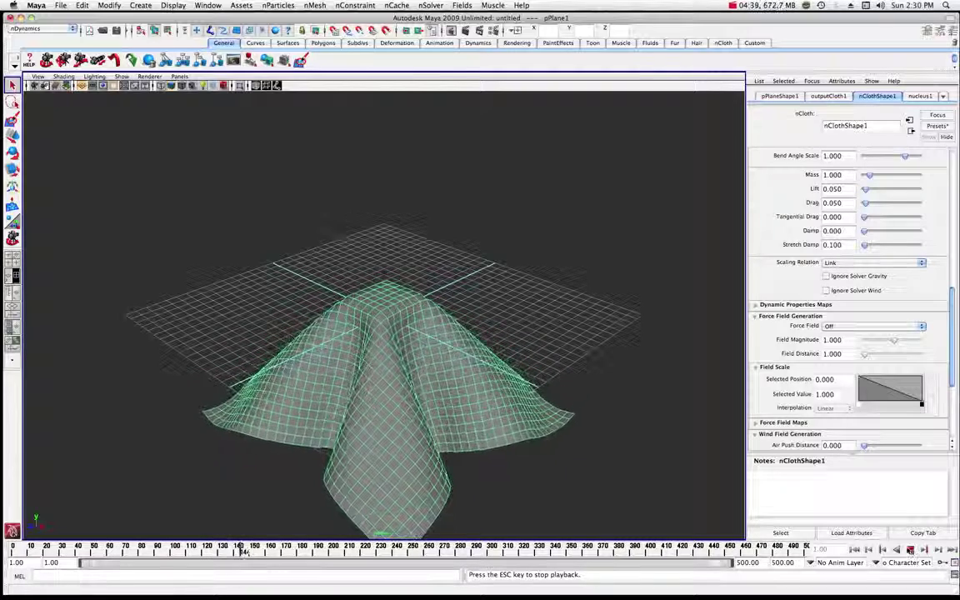
key(Escape)
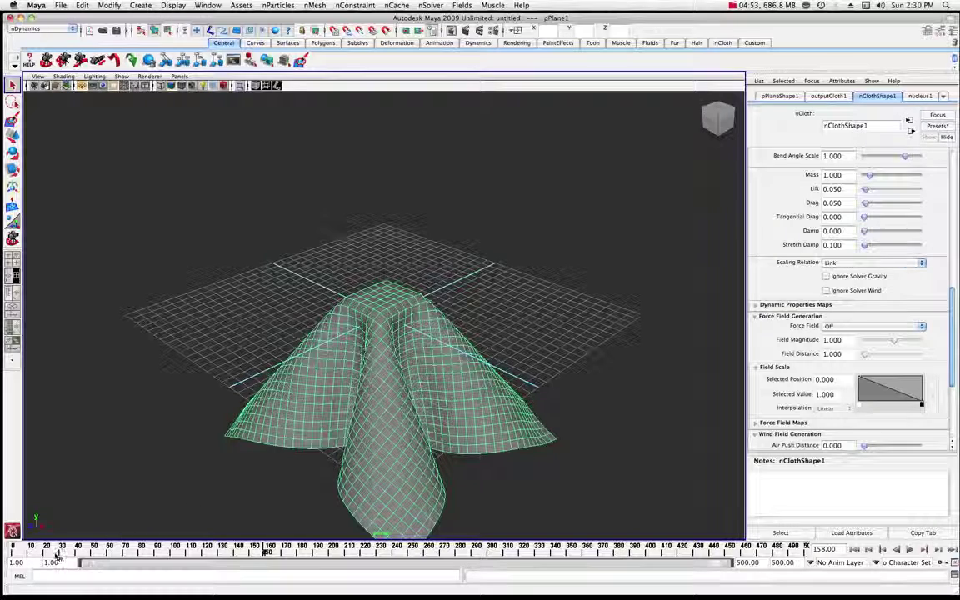
click(13, 547)
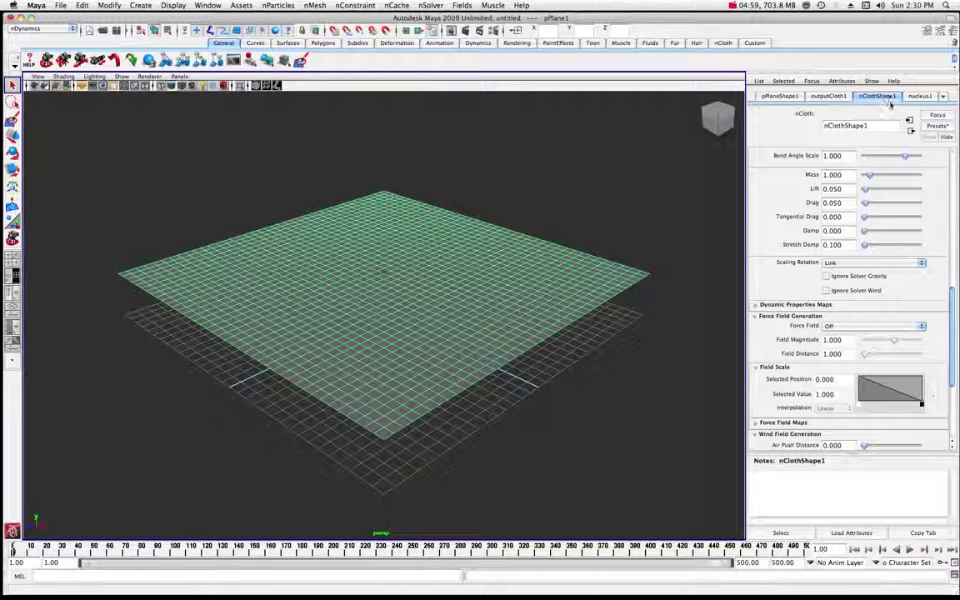
Replace the plane's nCloth attributes with the silk preset
click(937, 125)
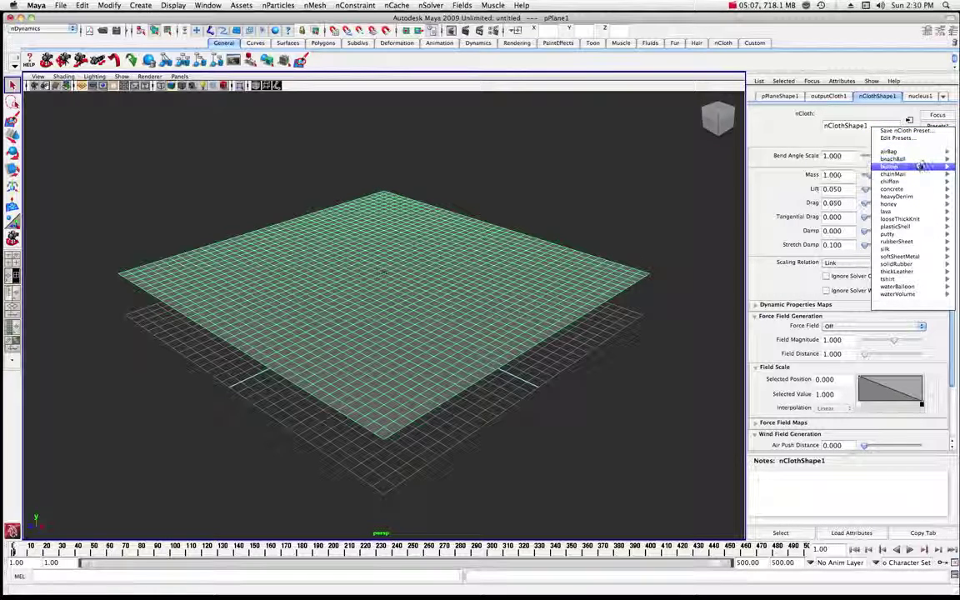
mouse_move(889, 249)
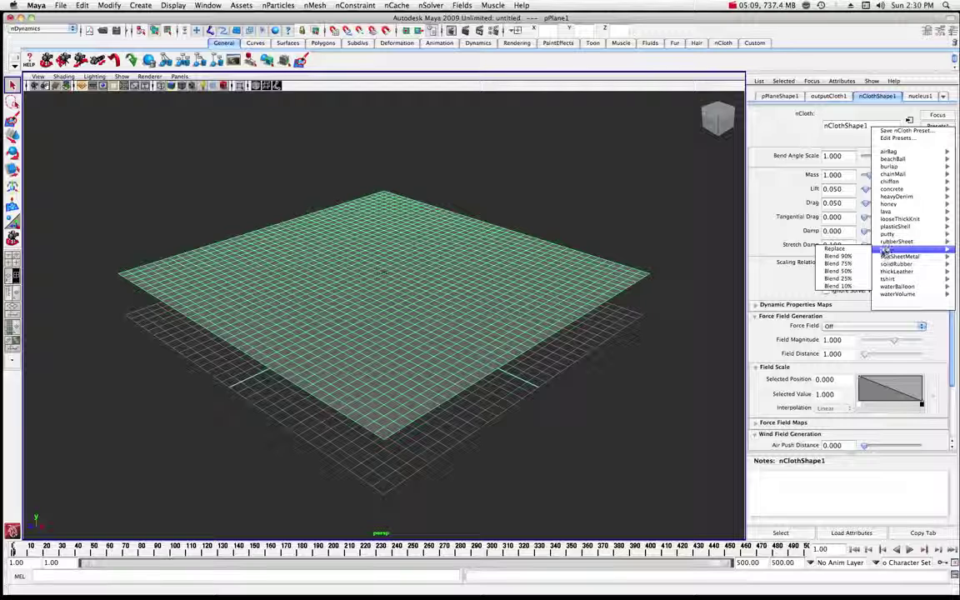
click(860, 249)
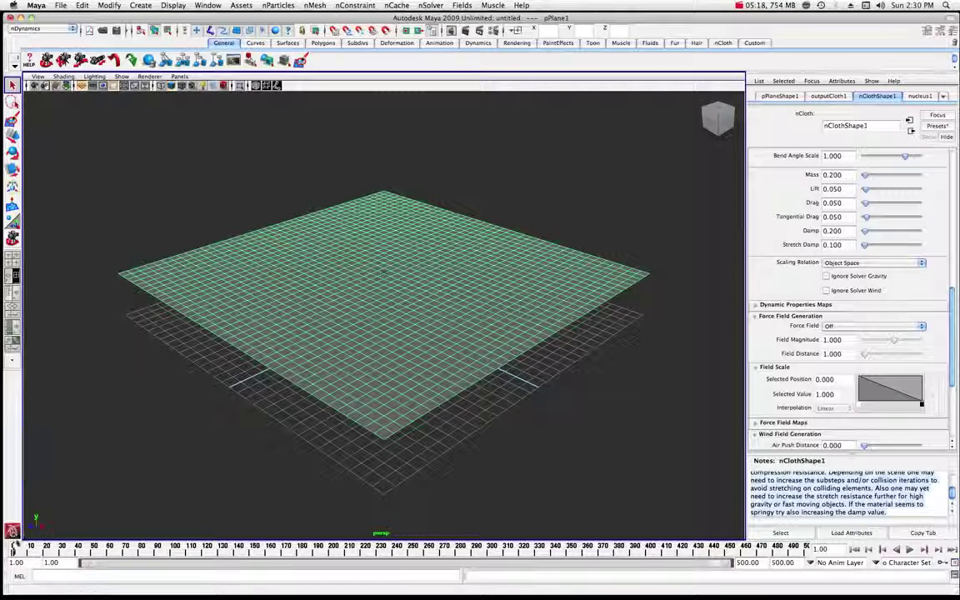
Play the silk cloth simulation from frame 1, stop it and return to the first frame
click(15, 545)
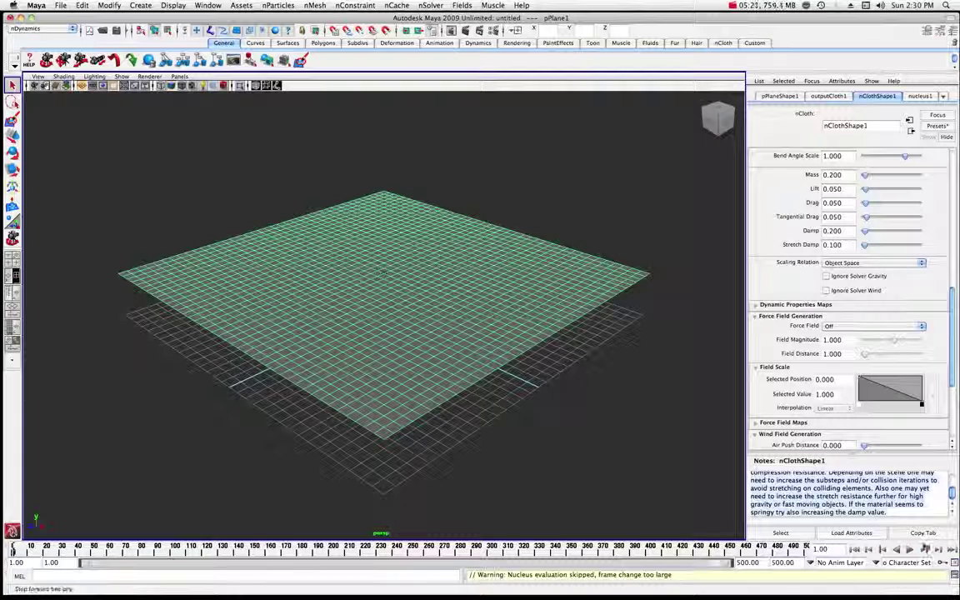
click(910, 549)
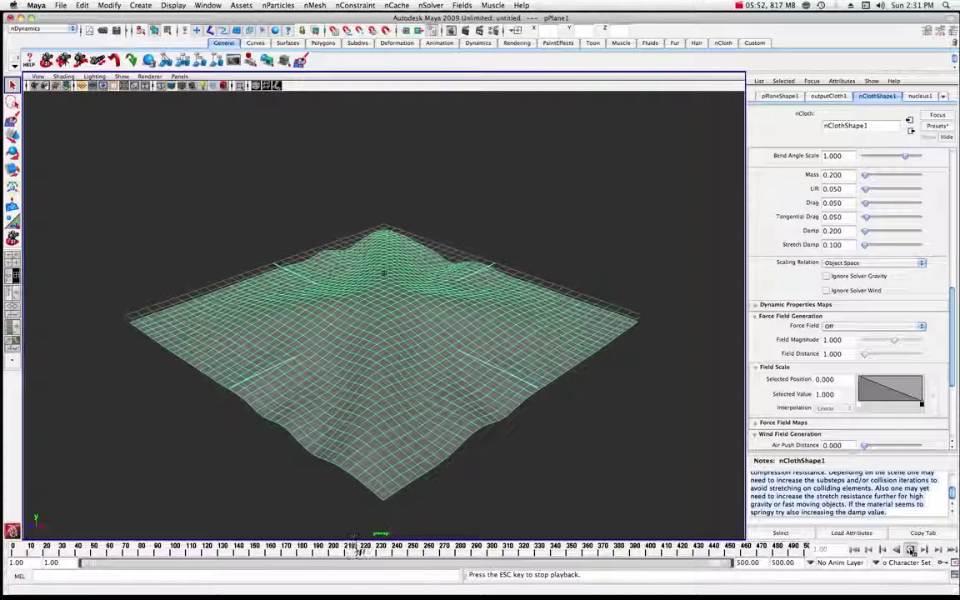
click(910, 550)
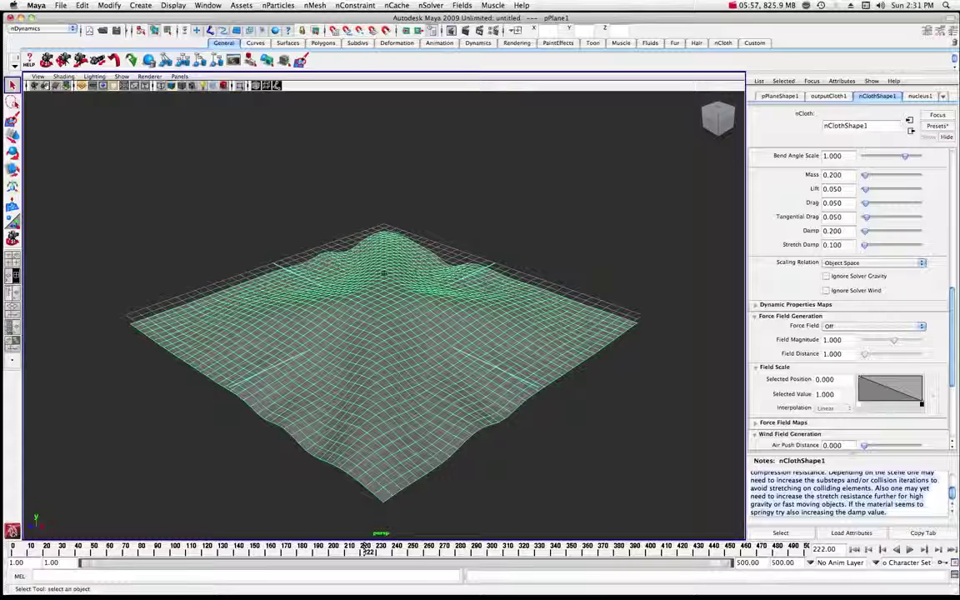
drag(38, 548, 14, 548)
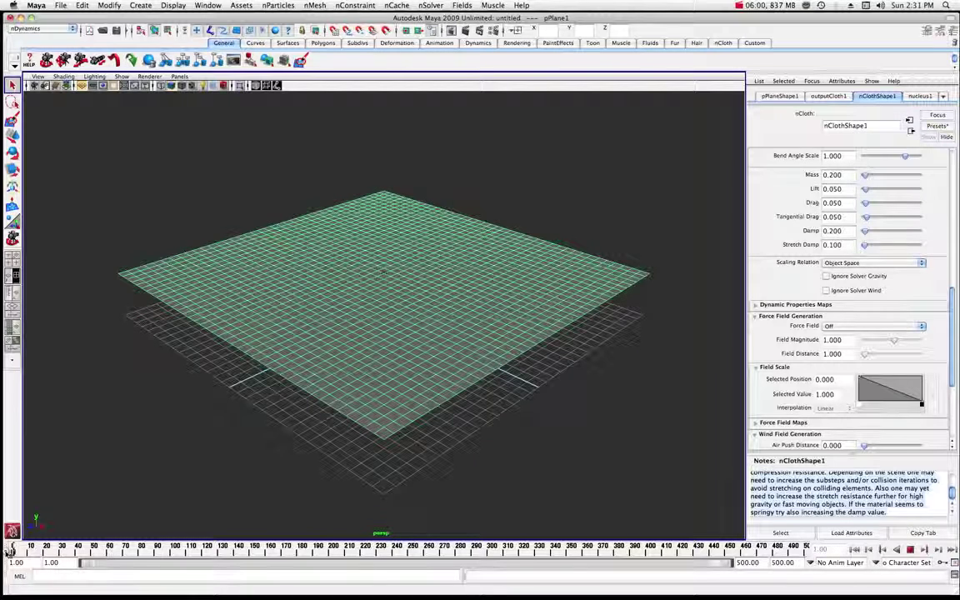
Raise the nucleus solver's Gravity to 100, and test the simulation by playing it and returning to frame 1
click(920, 96)
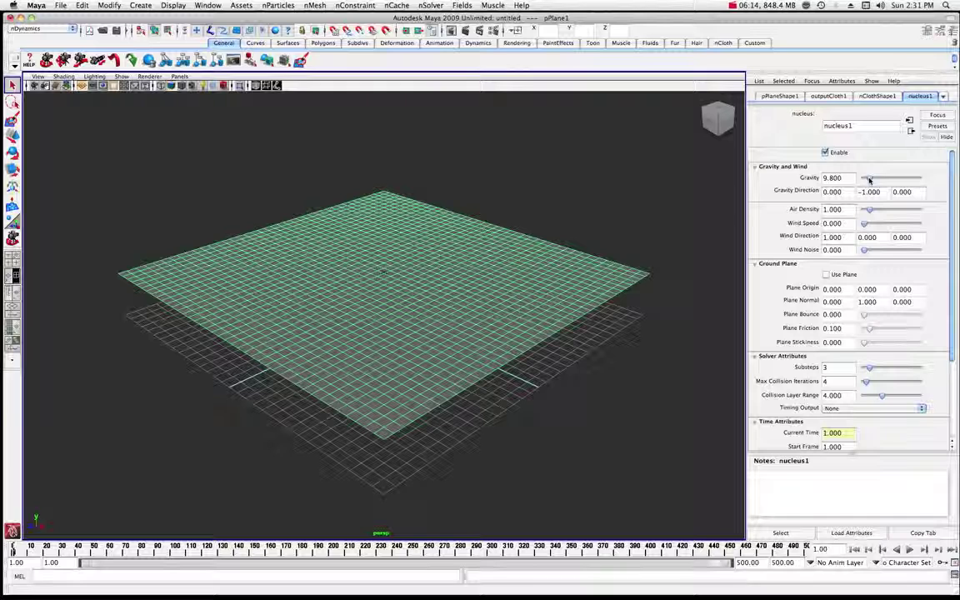
drag(869, 179, 917, 183)
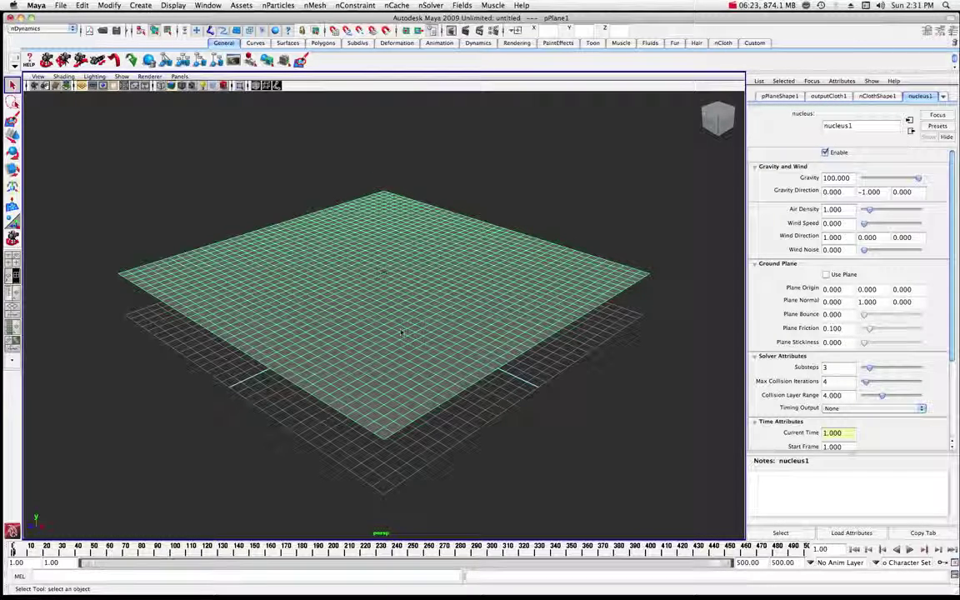
click(794, 548)
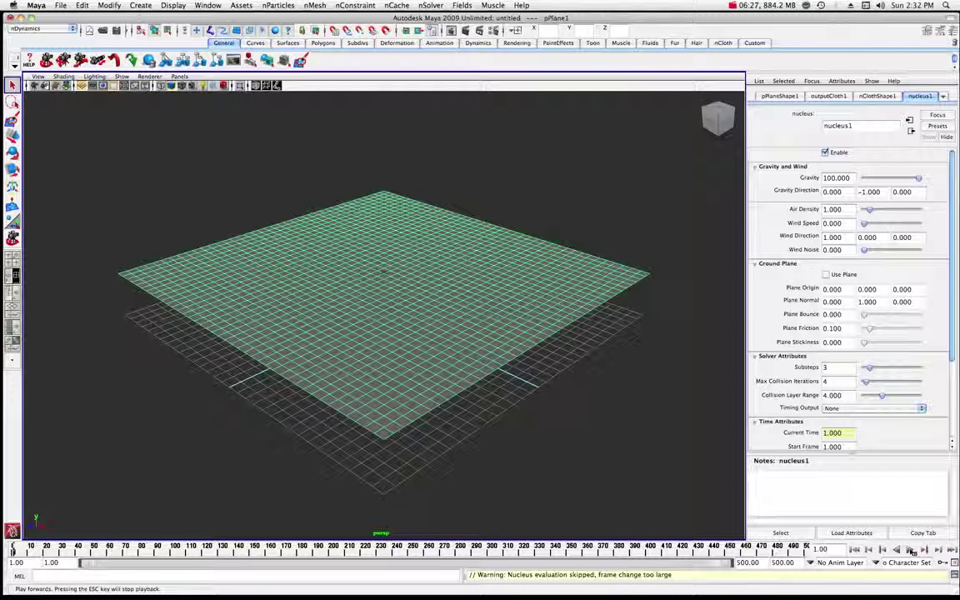
click(911, 549)
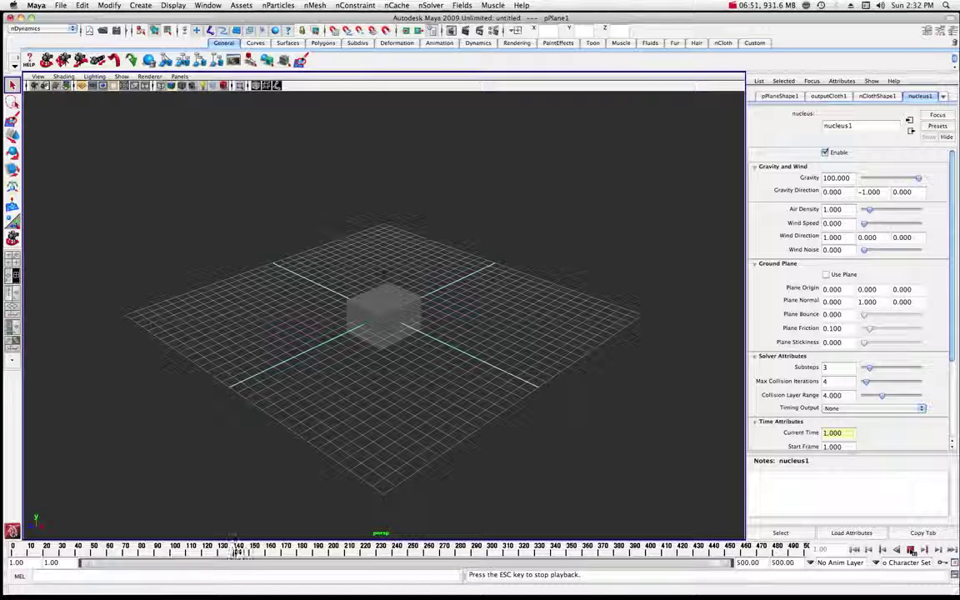
click(911, 550)
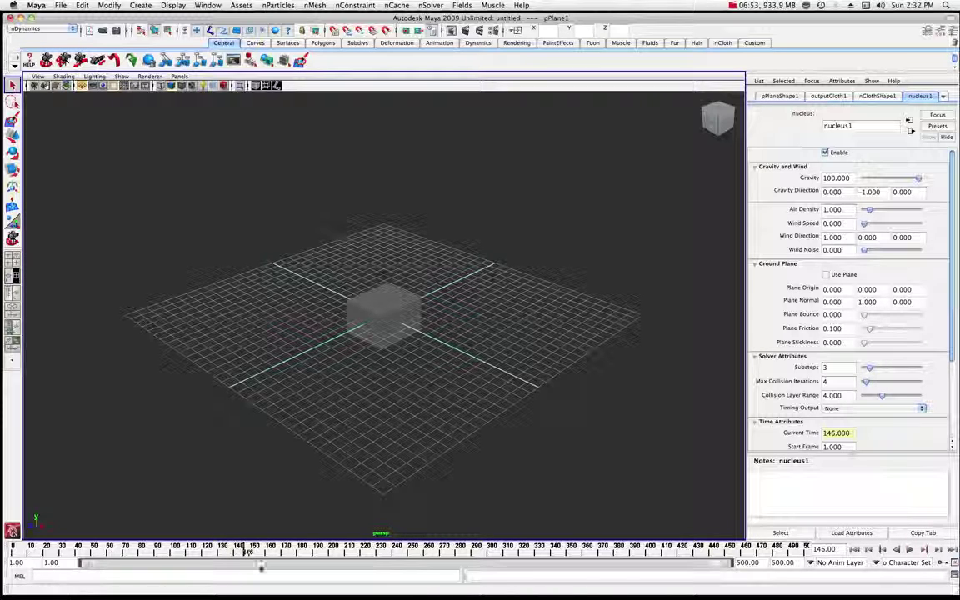
drag(246, 551, 4, 550)
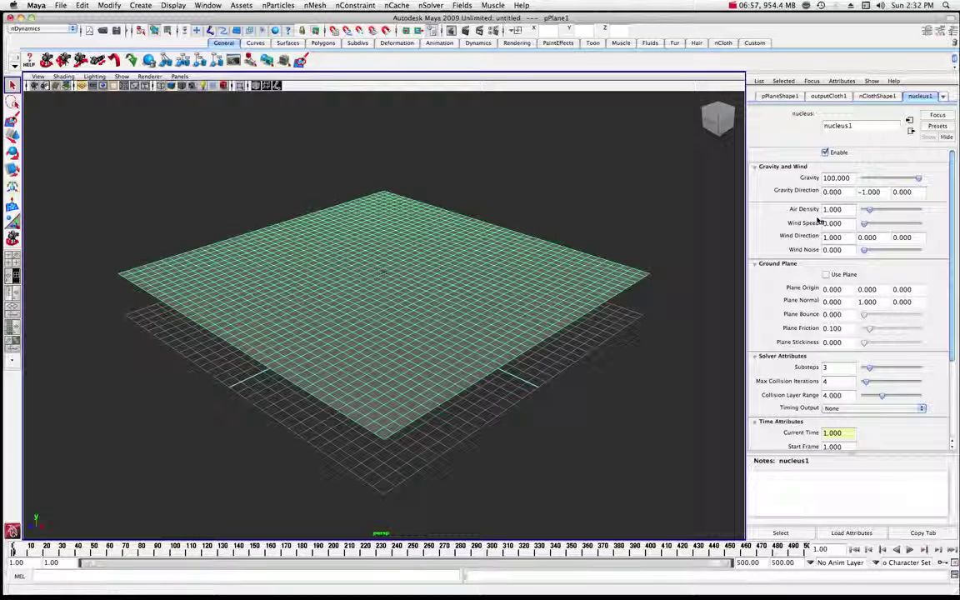
Lower the plane's nCloth collision Friction to 0.018 and Thickness to 0.101, and reset the timeline to frame 1
click(875, 96)
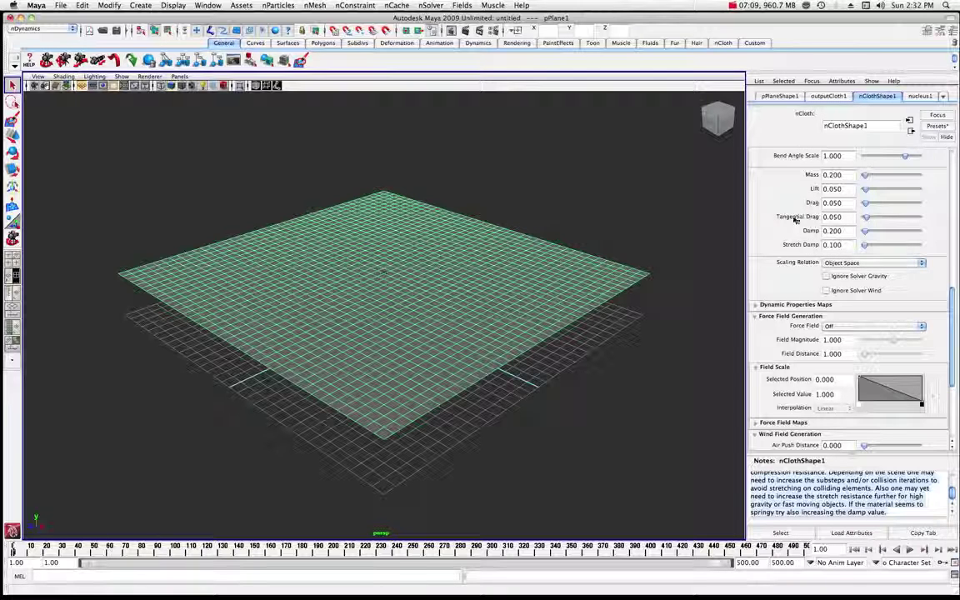
scroll(795, 220, up, 10)
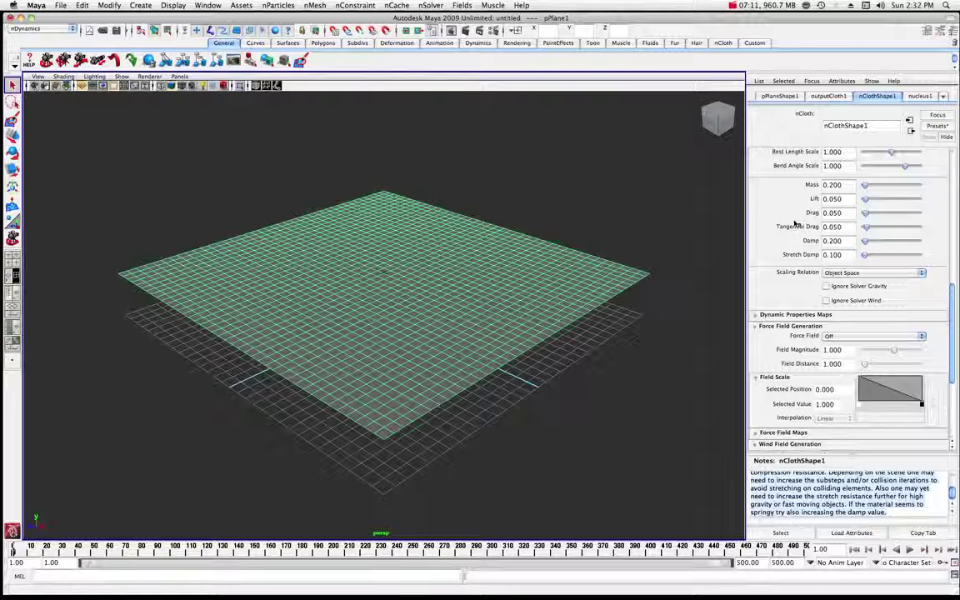
scroll(796, 221, up, 8)
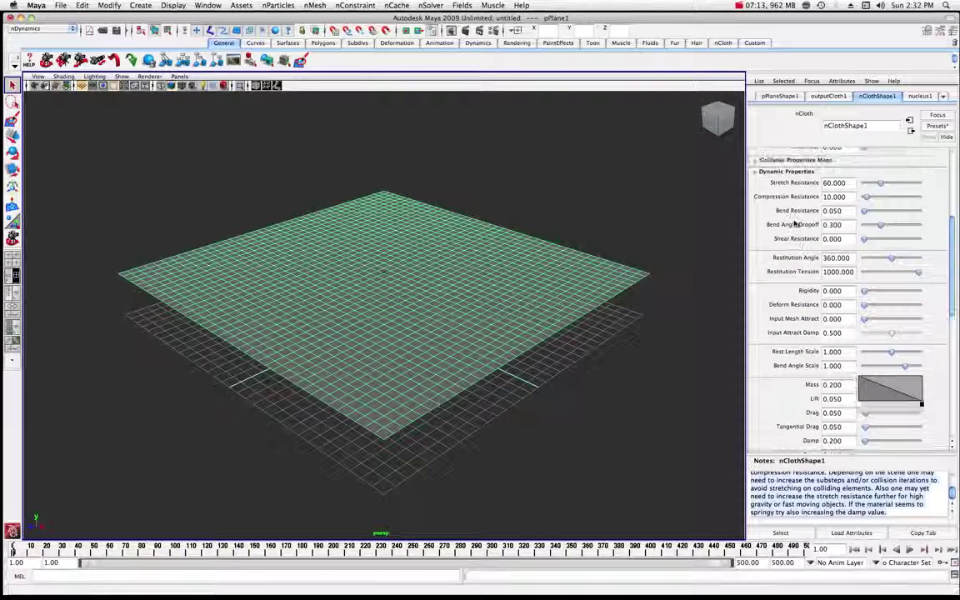
scroll(796, 221, up, 2)
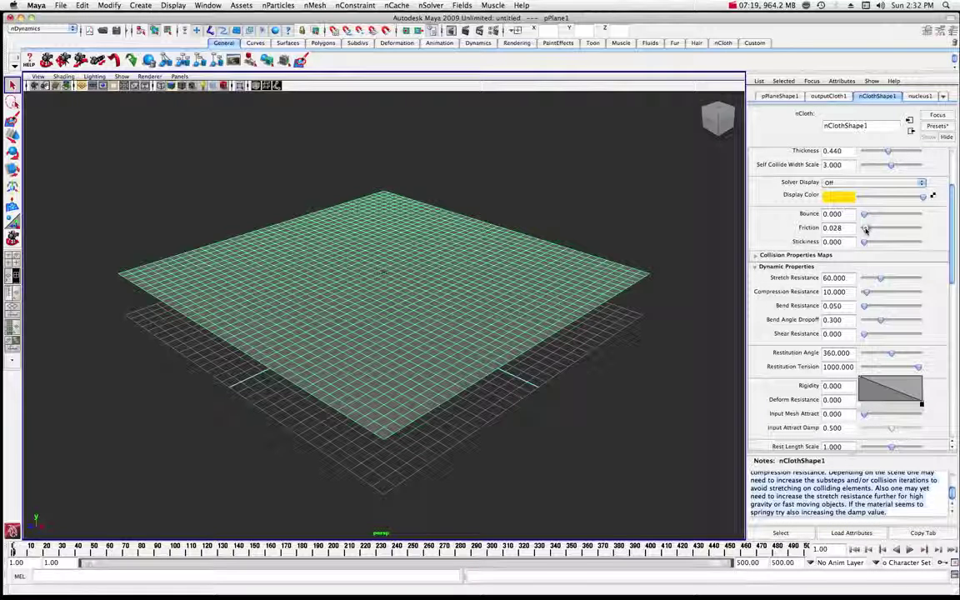
scroll(800, 234, up, 4)
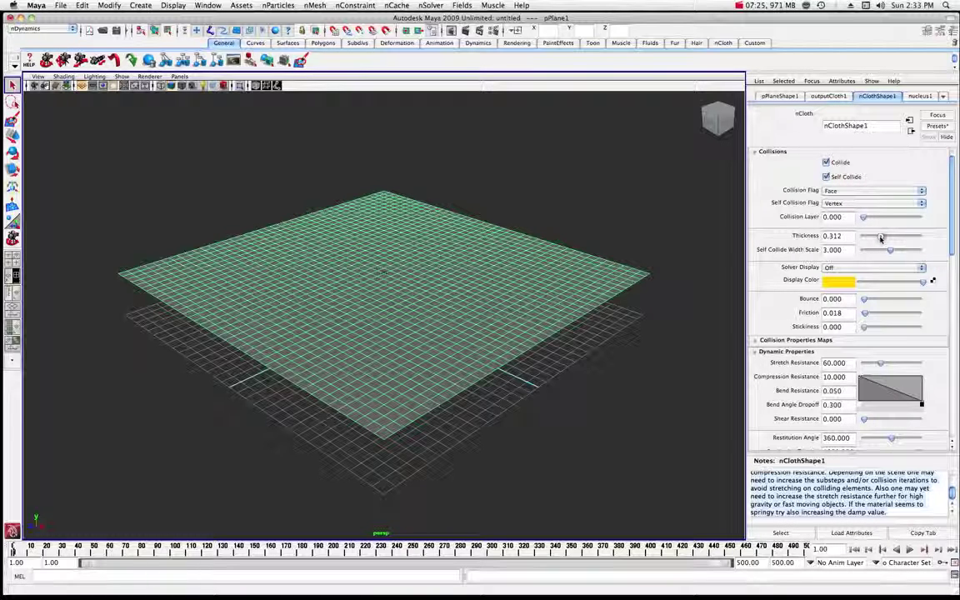
drag(880, 238, 870, 239)
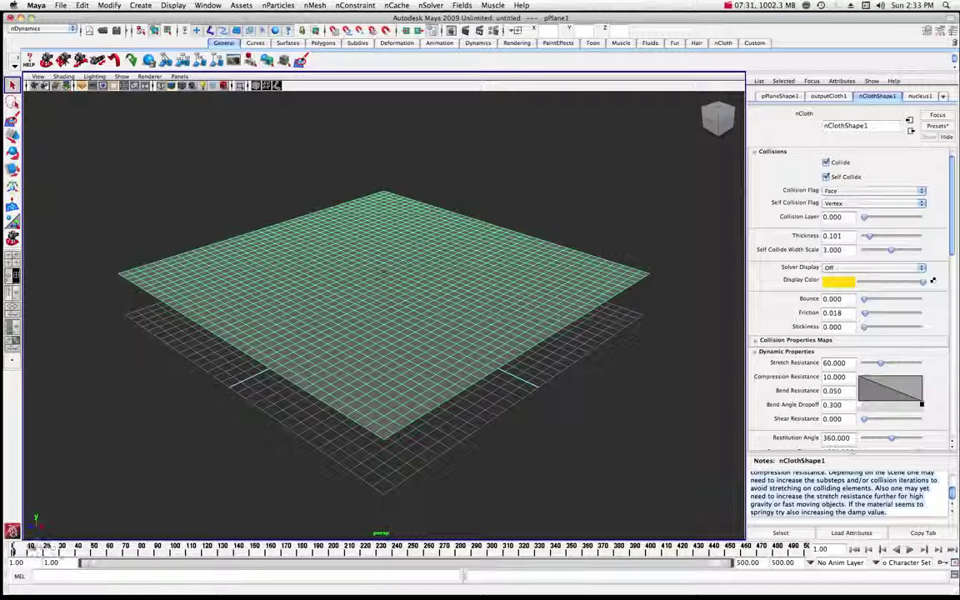
click(12, 549)
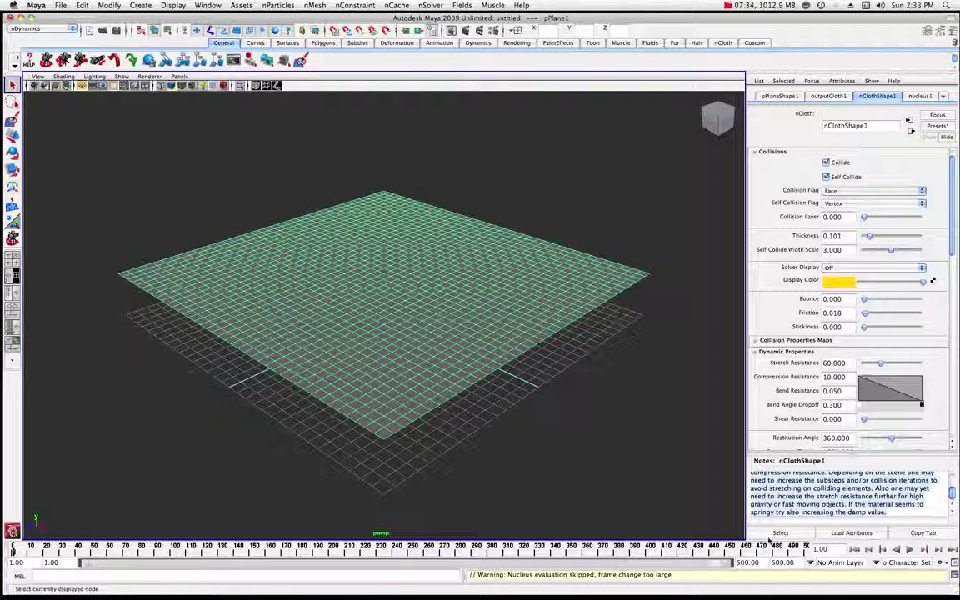
Play the cloth simulation, shorten the playback range to end at frame 150, and return to frame 1
click(909, 549)
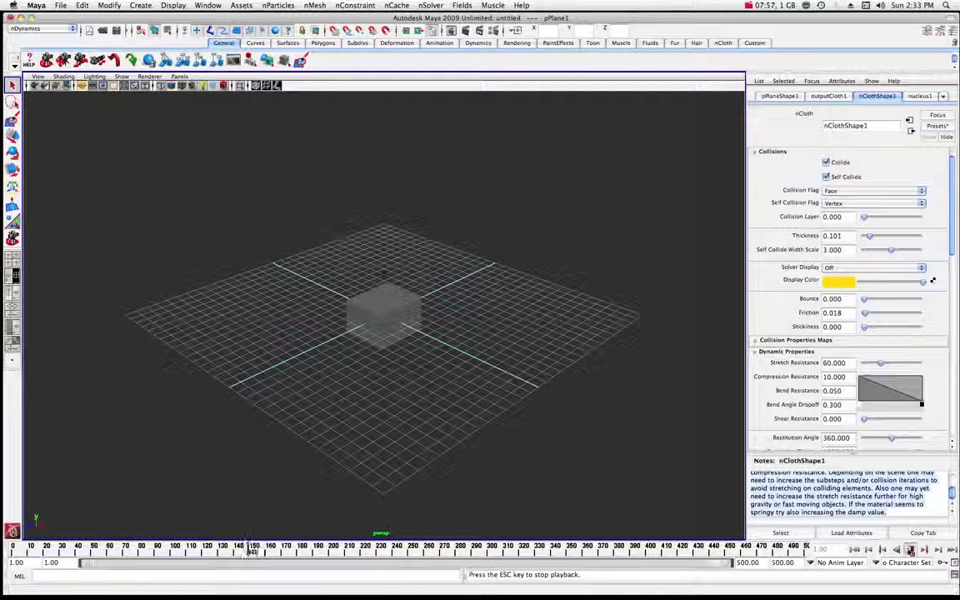
click(911, 550)
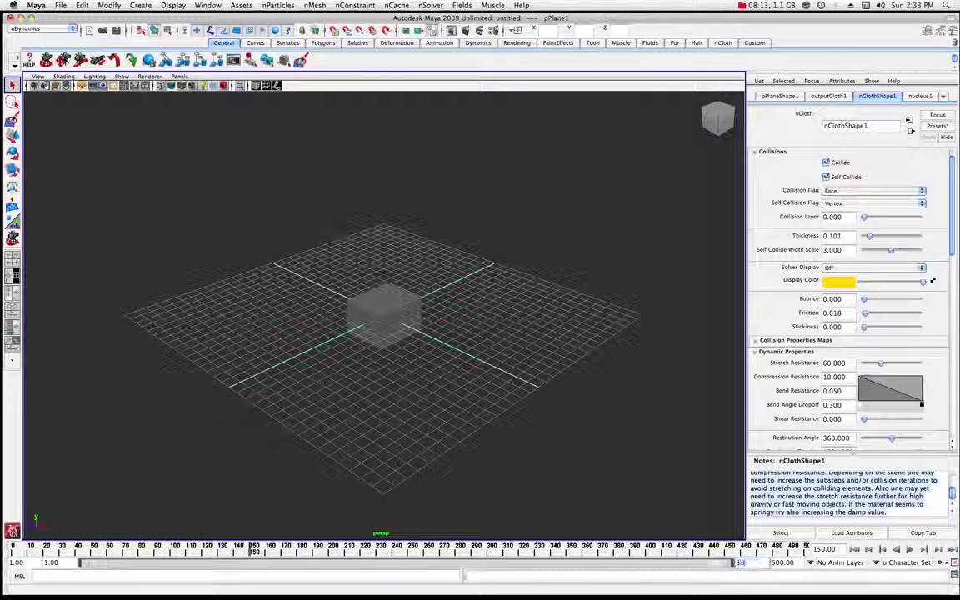
key(Return)
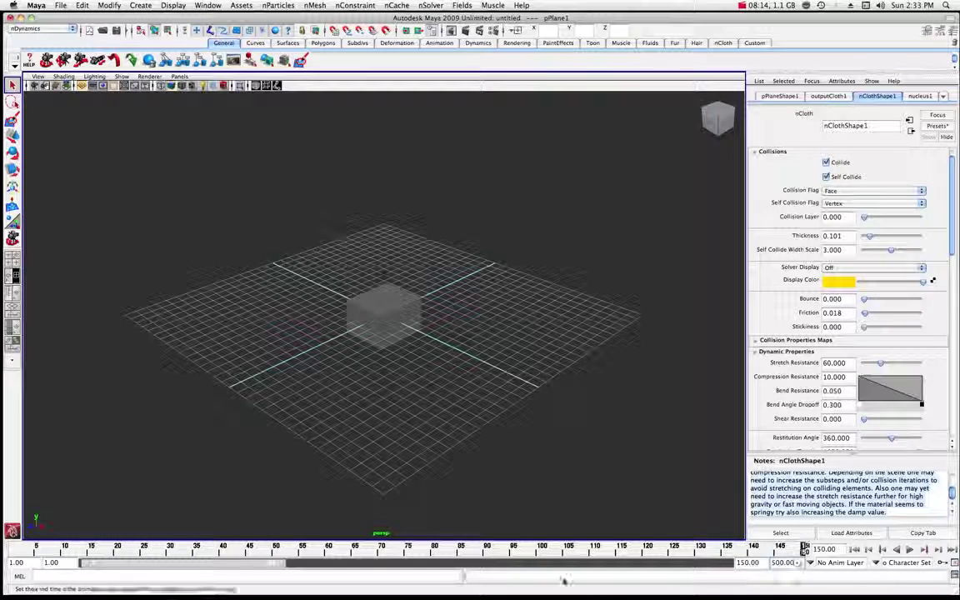
key(alt+shift+v)
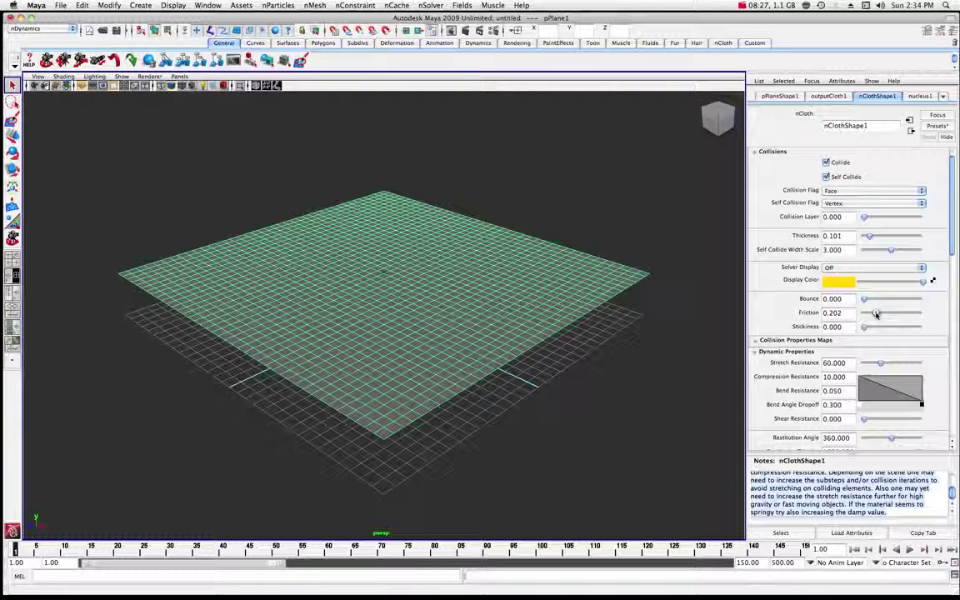
Raise the cloth's Friction to 0.202 and Stickiness to 0.404, test the simulation by playing it, and return to frame 1
drag(862, 328, 874, 327)
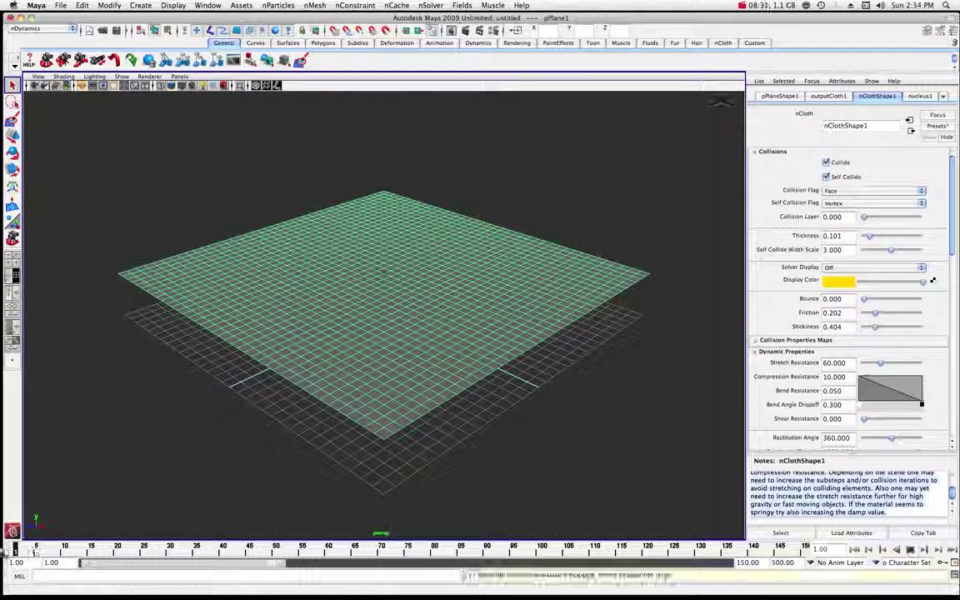
click(909, 549)
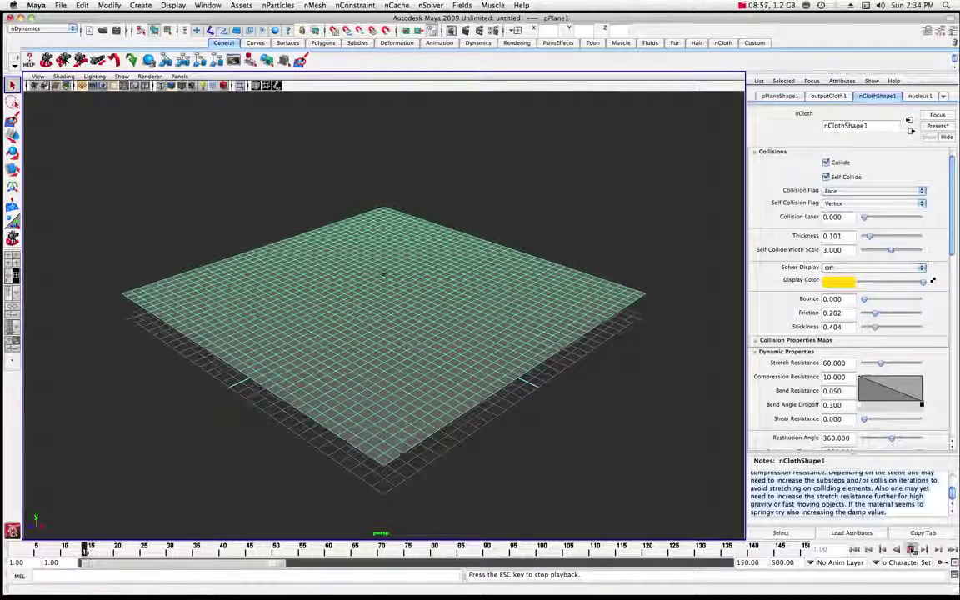
key(Escape)
drag(86, 552, 15, 550)
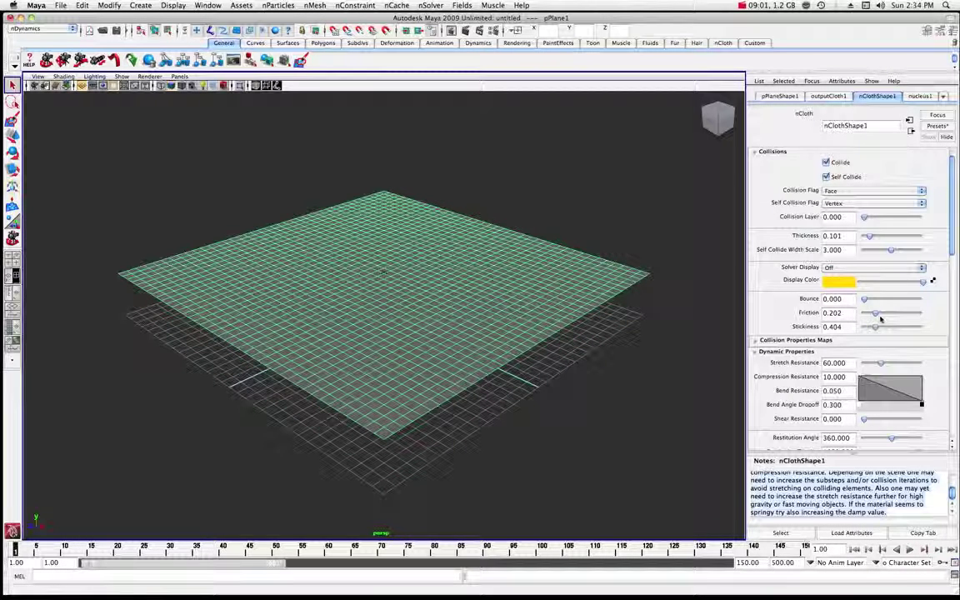
Lower the cloth's Friction to 0.037 and Stickiness to 0, play the simulation, and return to frame 1
drag(869, 314, 867, 314)
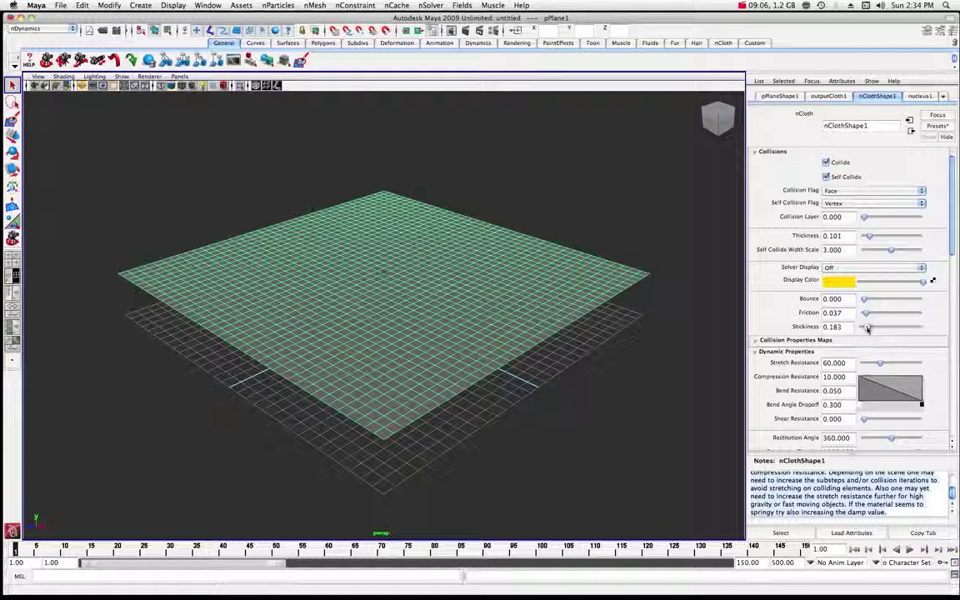
drag(866, 327, 865, 327)
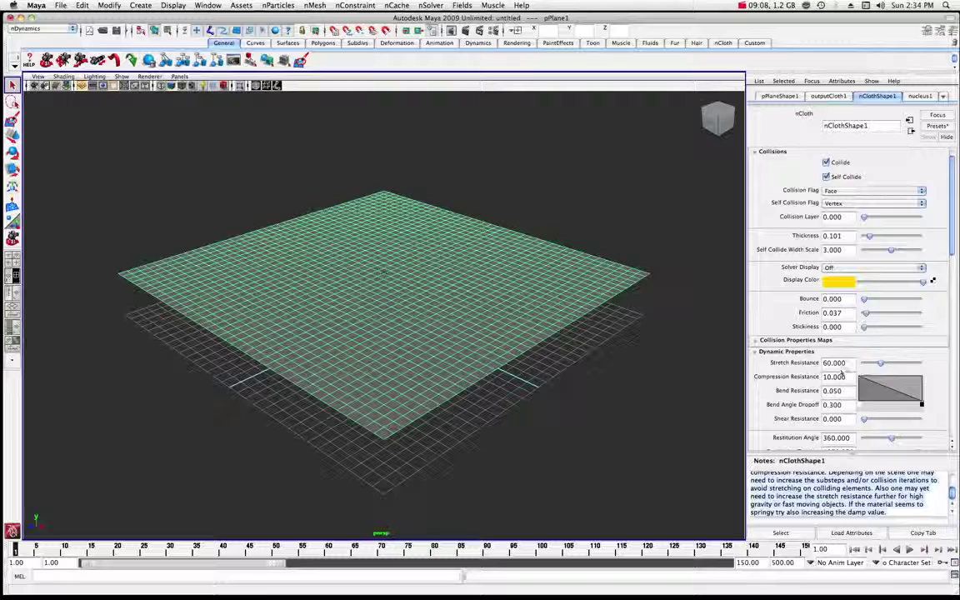
click(910, 550)
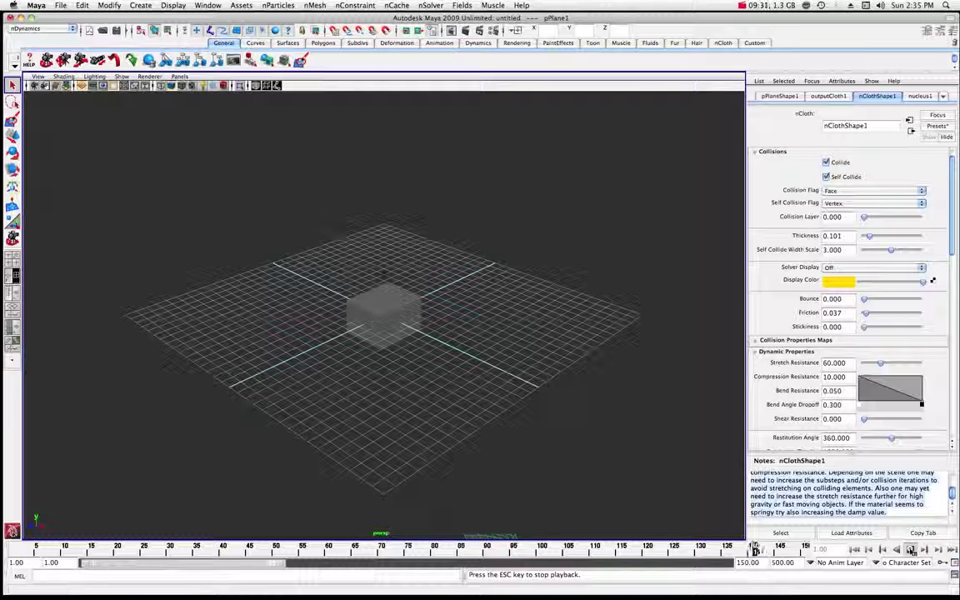
click(911, 550)
drag(606, 552, 15, 552)
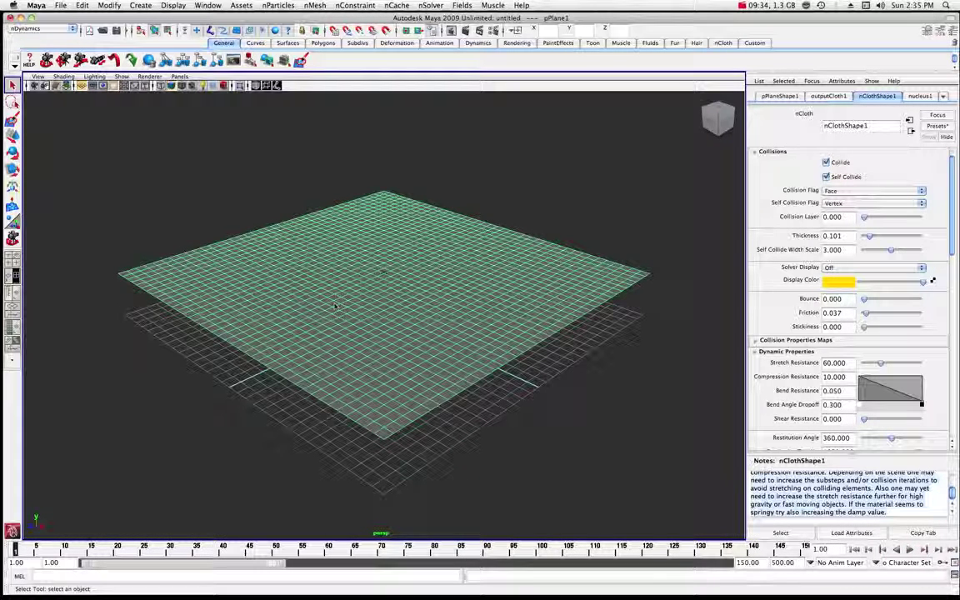
Show the nucleus solver's attributes, play the simulation with its current downward gravity direction, and return to frame 1
click(920, 97)
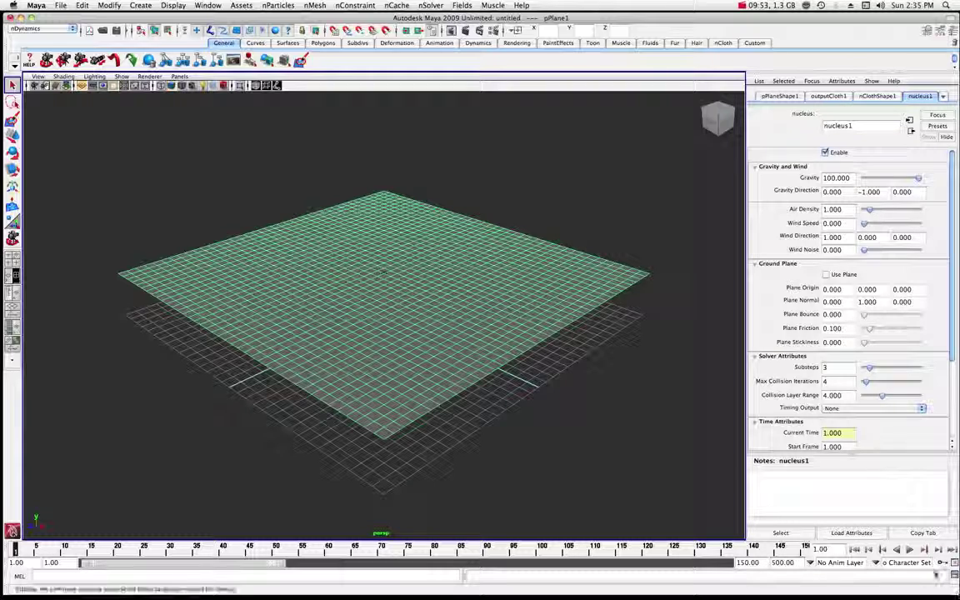
click(909, 549)
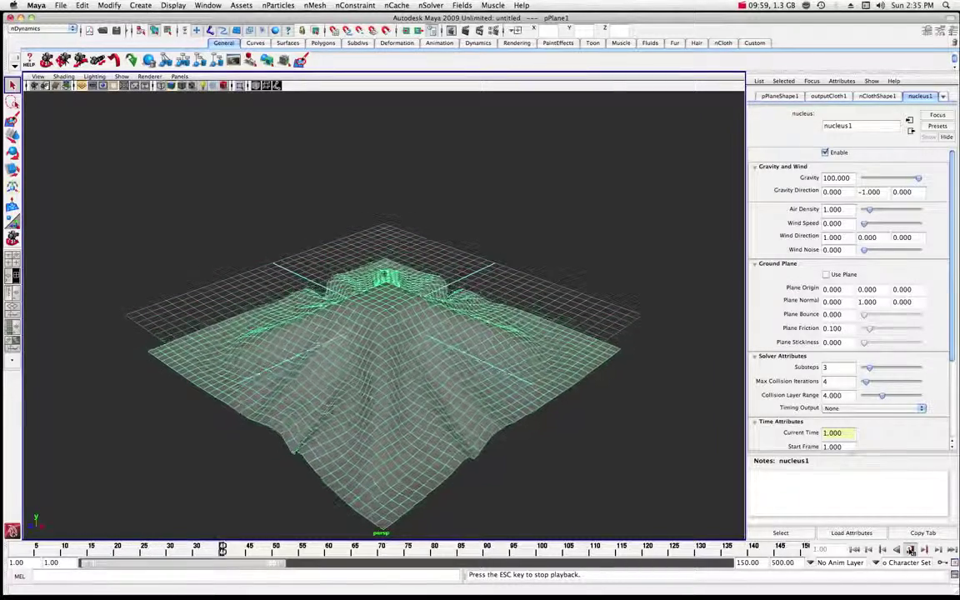
key(Escape)
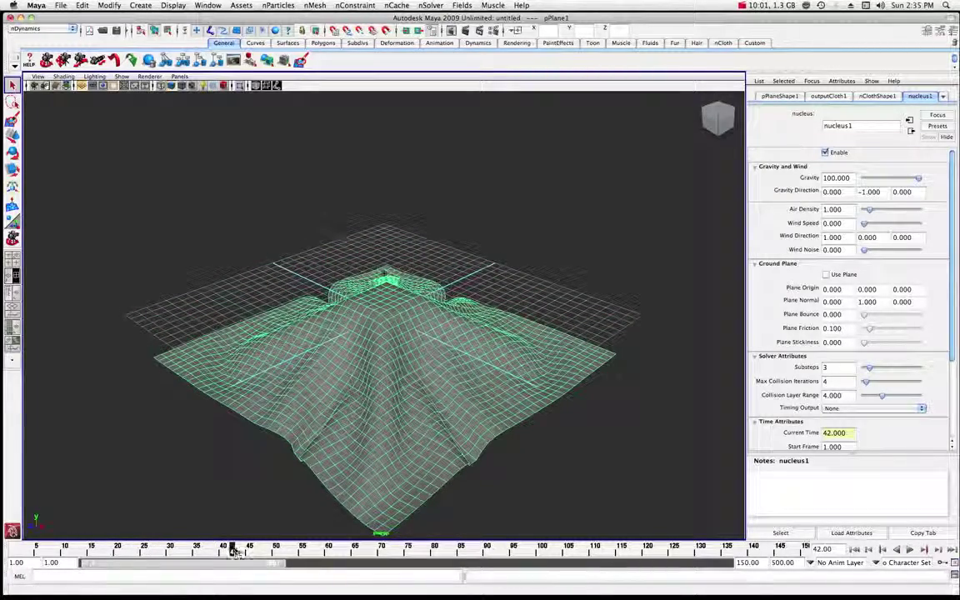
drag(236, 552, 8, 553)
Reverse the nucleus solver's gravity by setting the Gravity Direction Y to 1, play the simulation, and return to frame 1
key(alt+v)
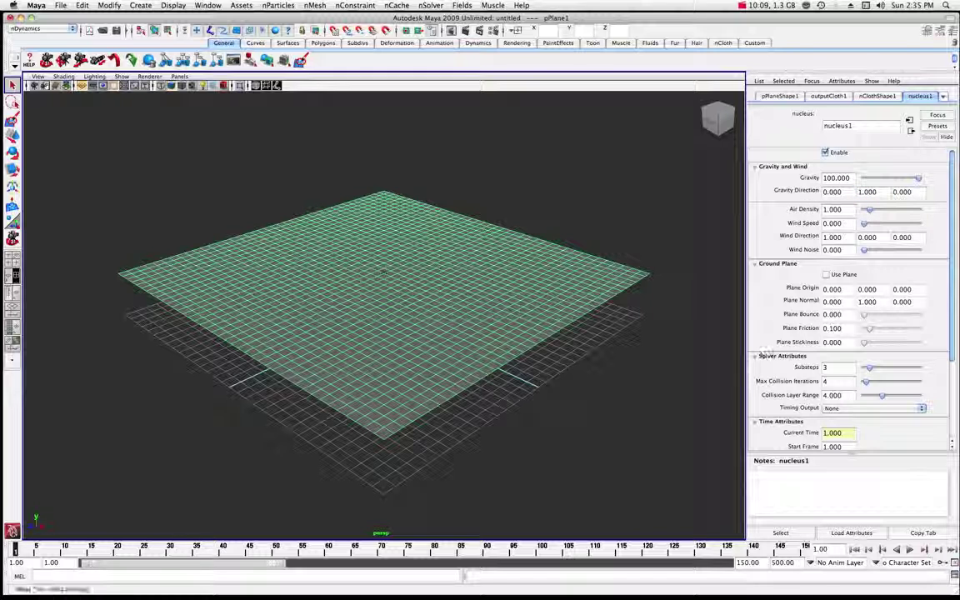
click(910, 550)
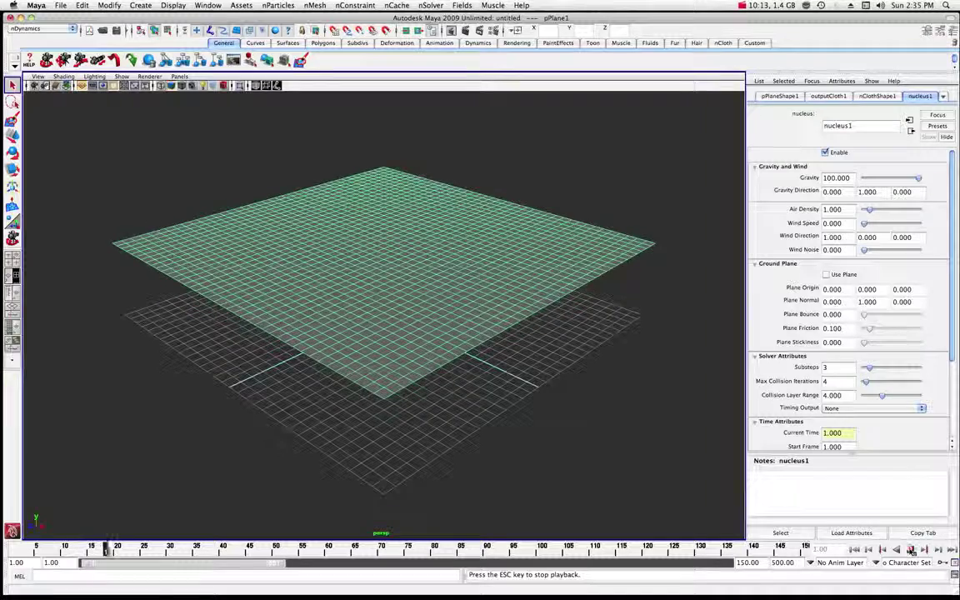
click(911, 550)
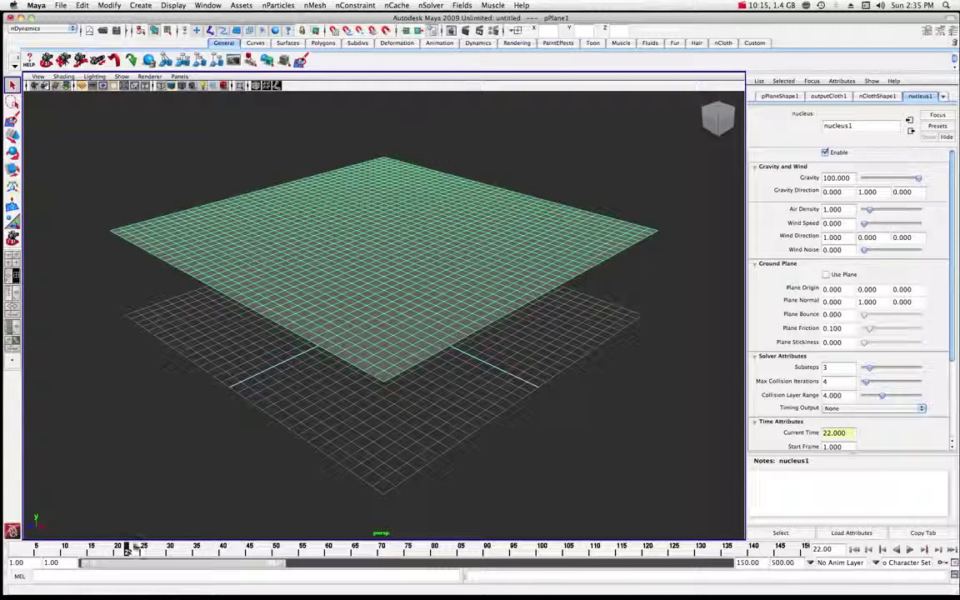
drag(6, 556, 5, 560)
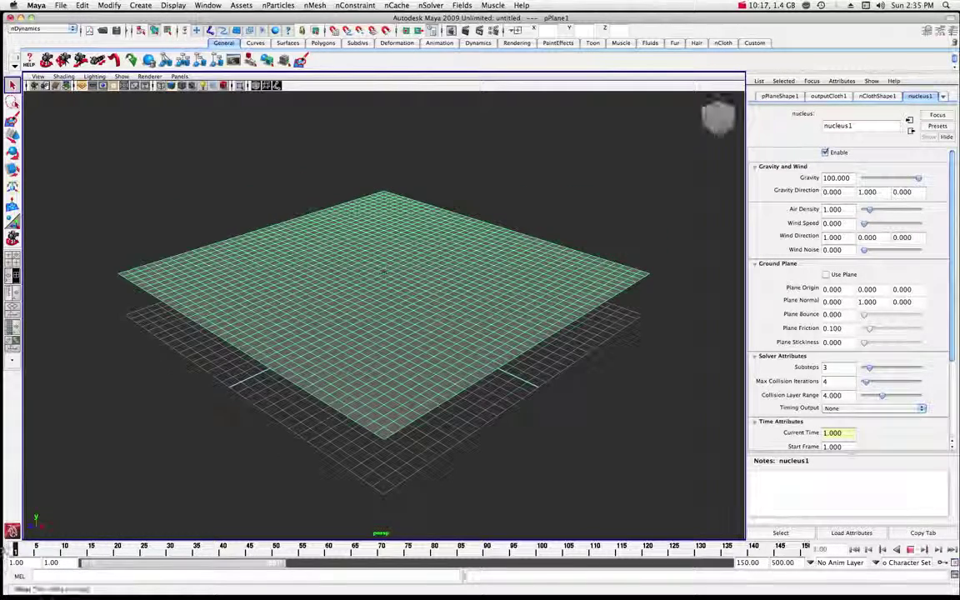
Move the cloth plane down below the cube, test the upward-gravity simulation by playing it, and return to frame 1
click(13, 134)
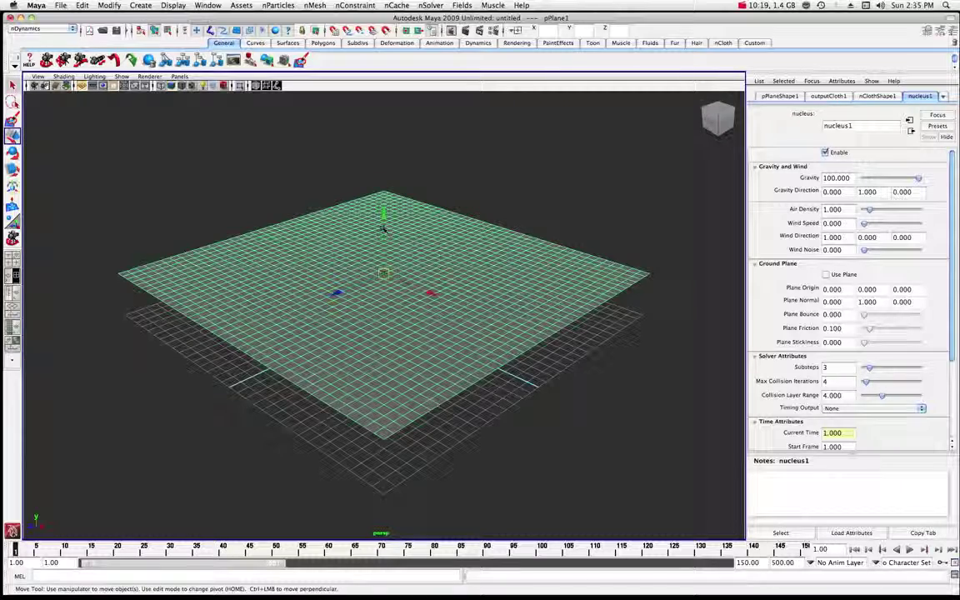
drag(385, 215, 382, 281)
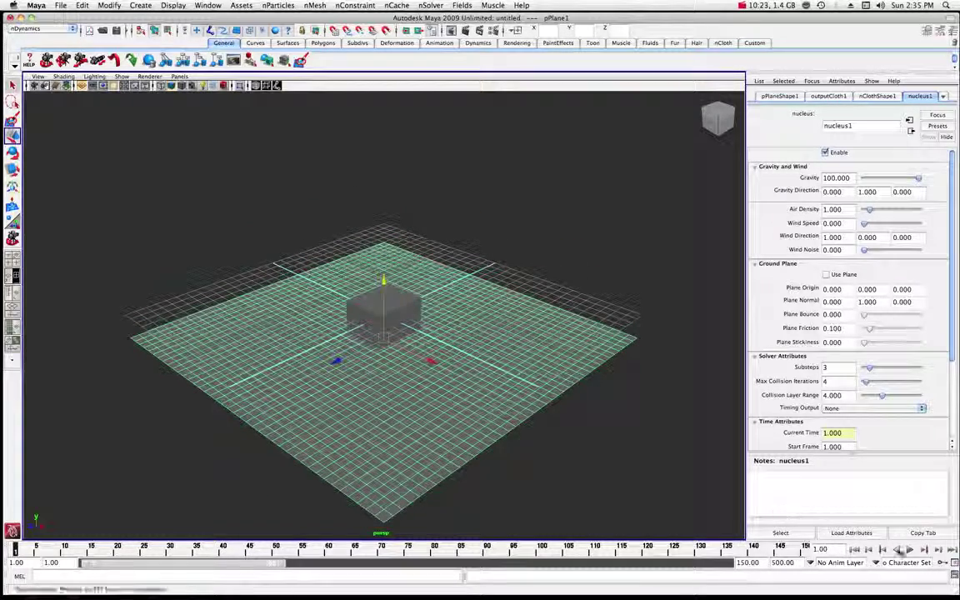
click(911, 550)
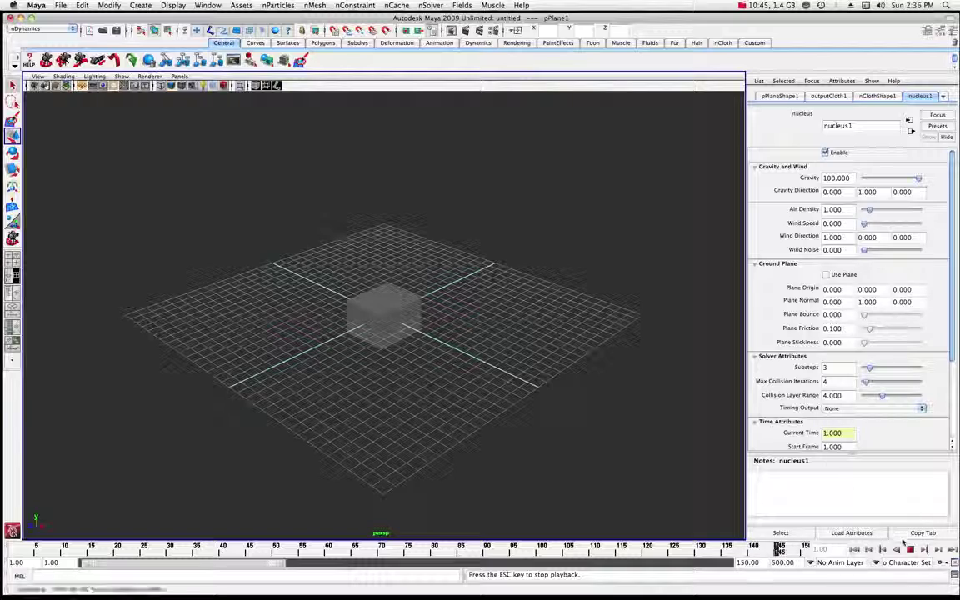
key(Escape)
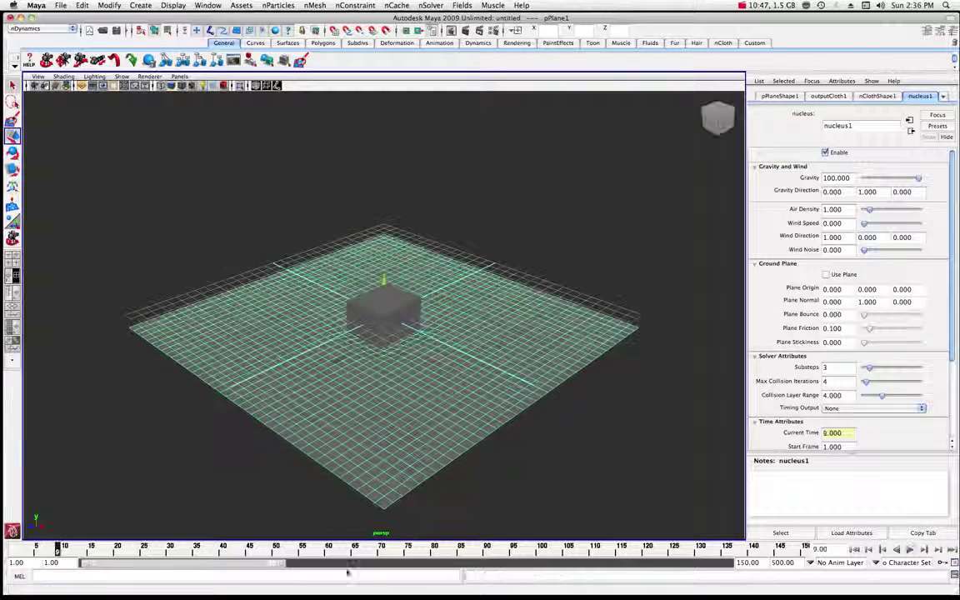
click(15, 547)
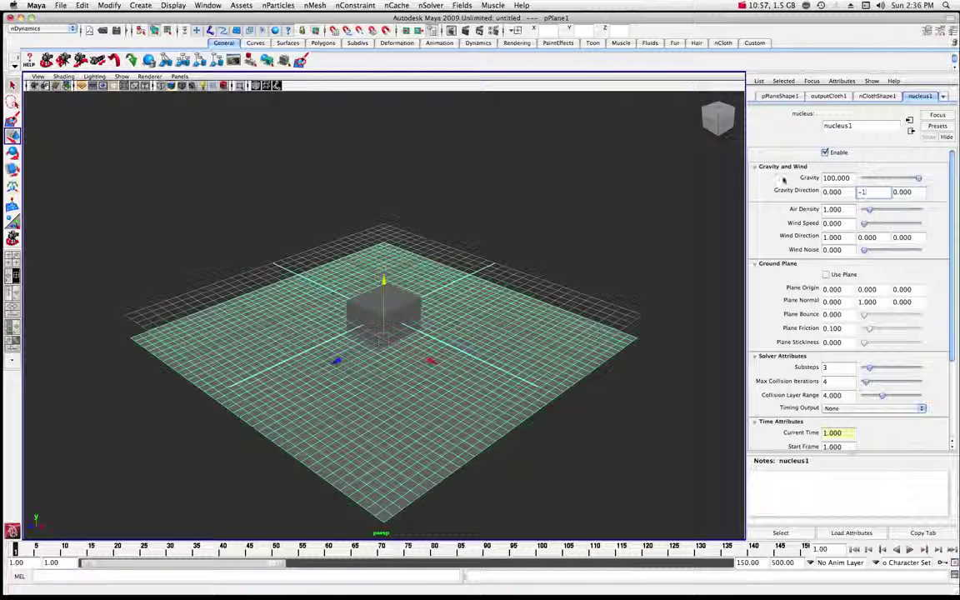
Set the Gravity Direction Y to -1, move the plane back above the cube, then test the simulation and return to frame 1
drag(384, 281, 385, 233)
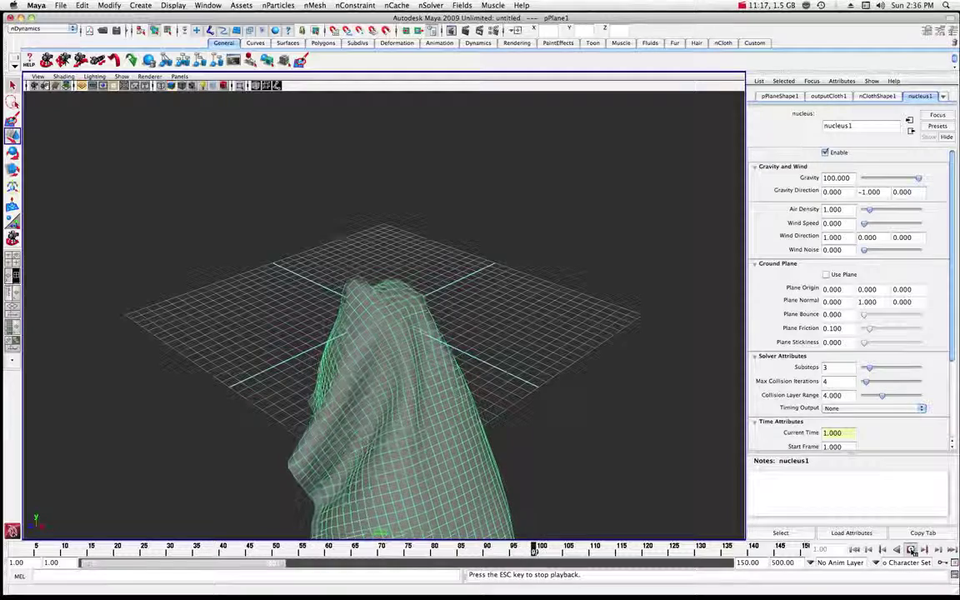
click(912, 551)
click(910, 549)
key(Escape)
key(alt+shift+v)
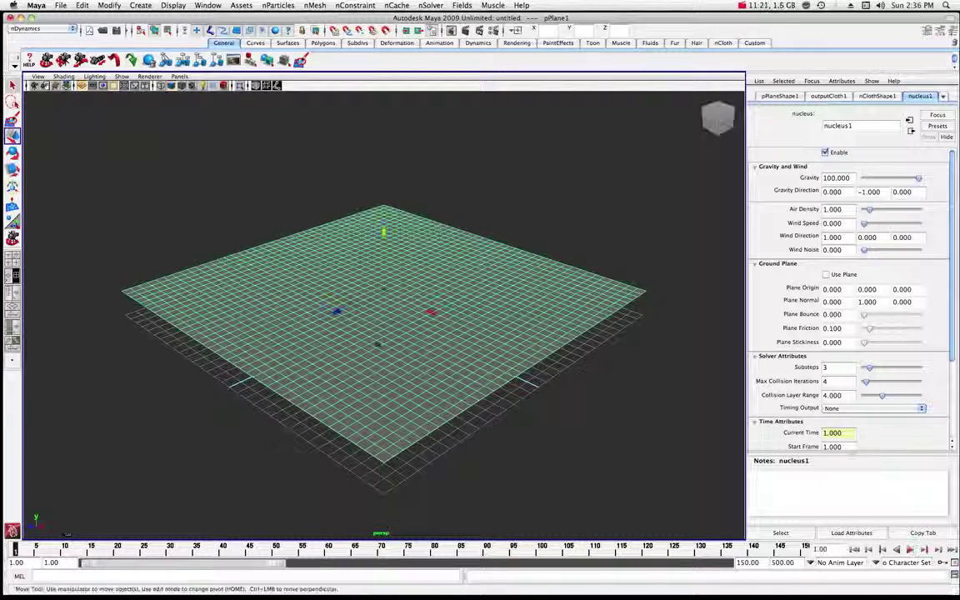
Switch the cloth plane to vertex selection and select the small group of vertices at its right-hand corner
key(ctrl+a)
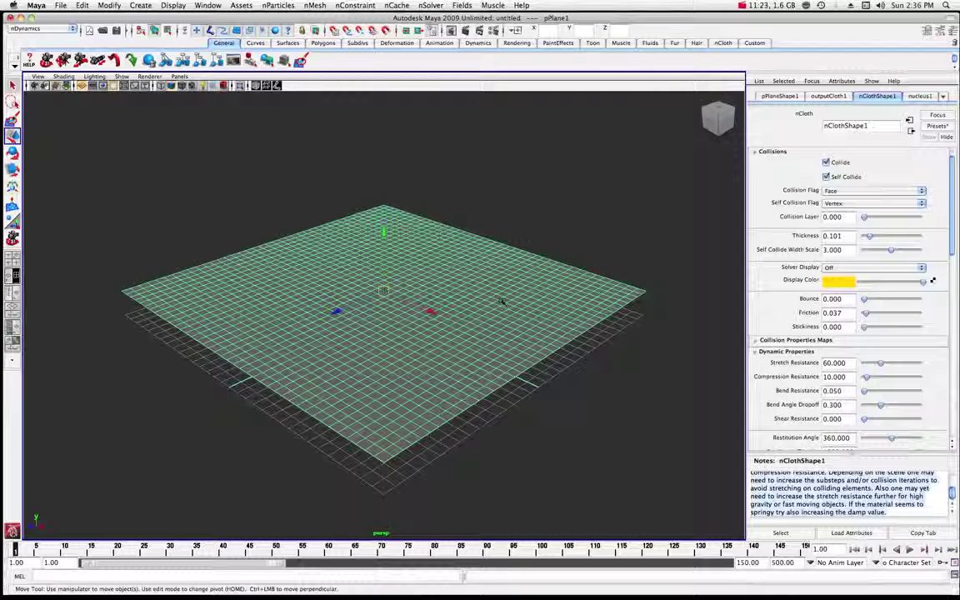
right_click(461, 271)
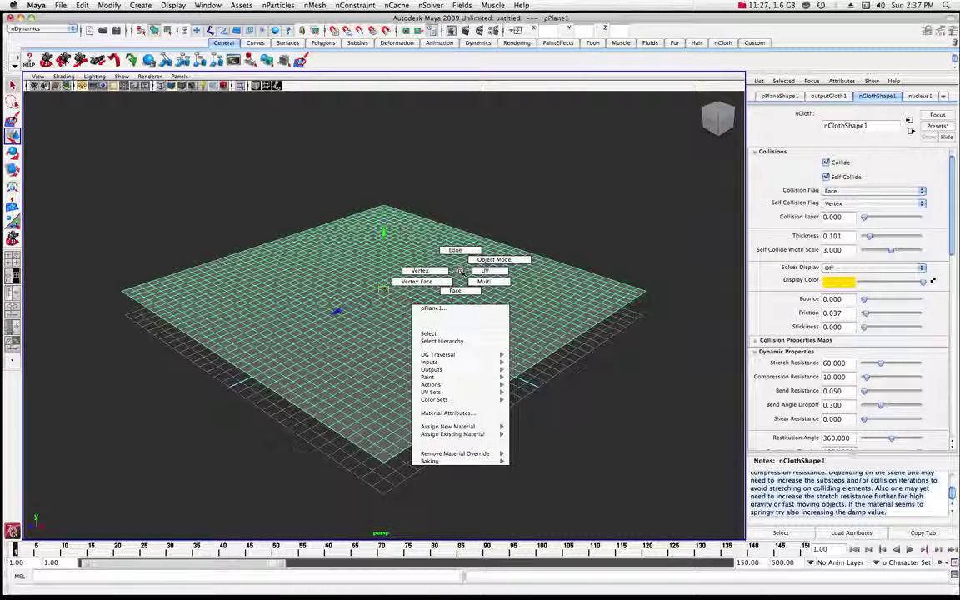
right_drag(446, 270, 439, 273)
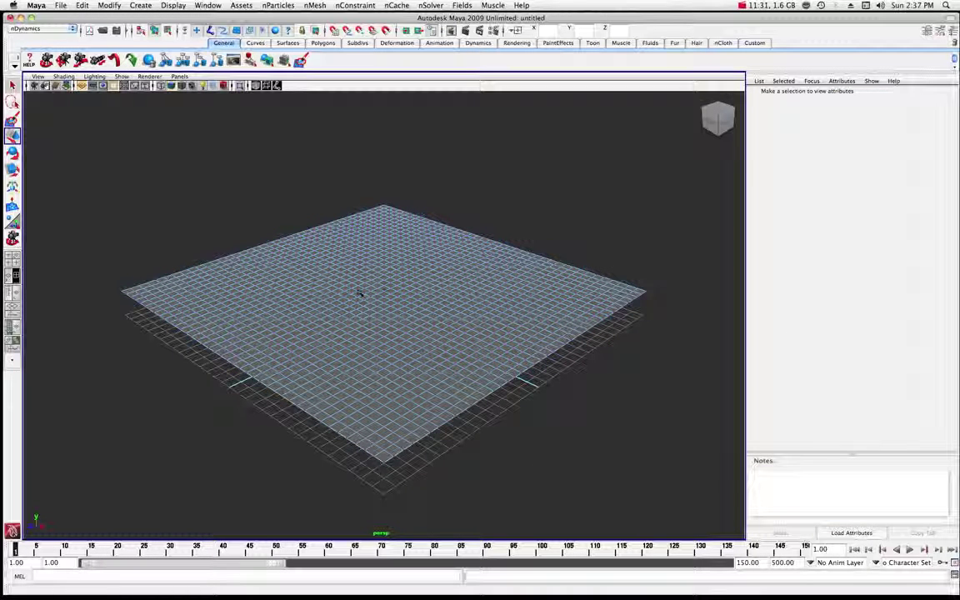
scroll(572, 278, up, 5)
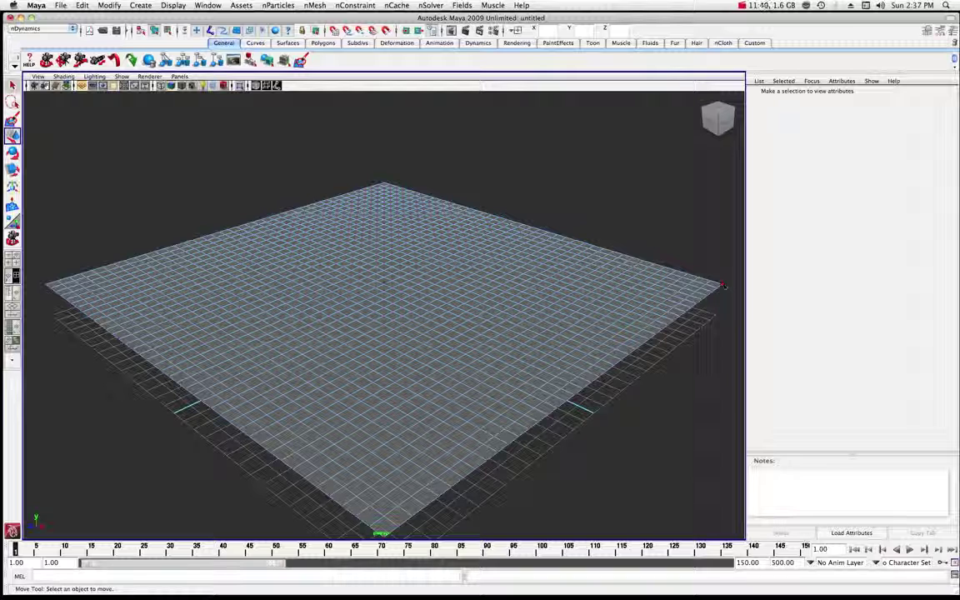
click(721, 285)
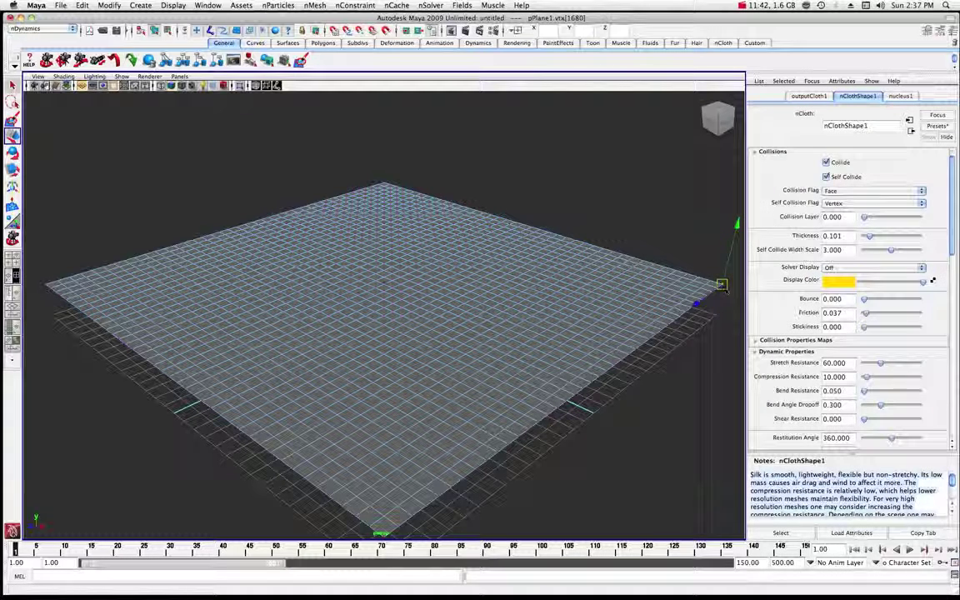
shift+click(716, 285)
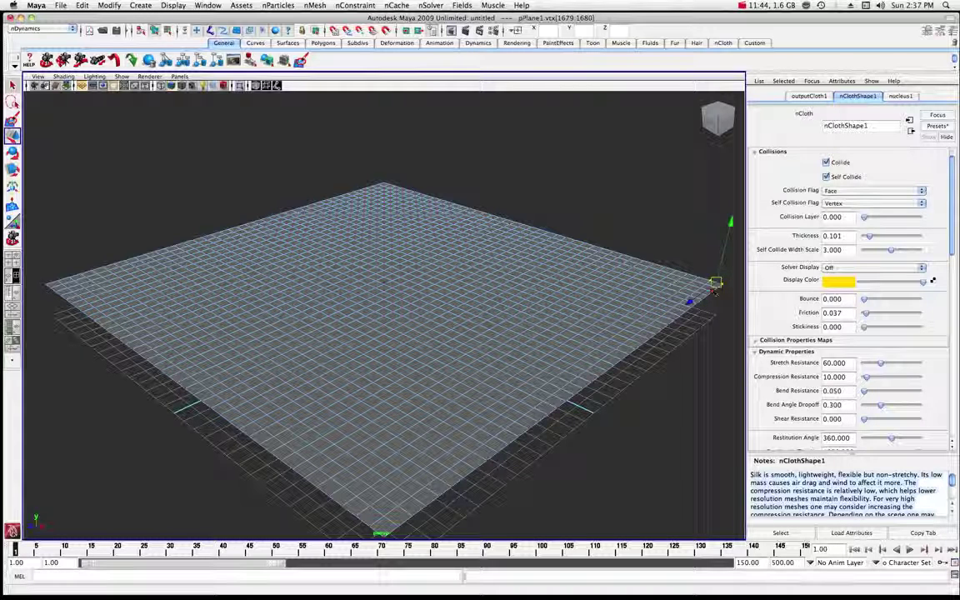
shift+click(712, 288)
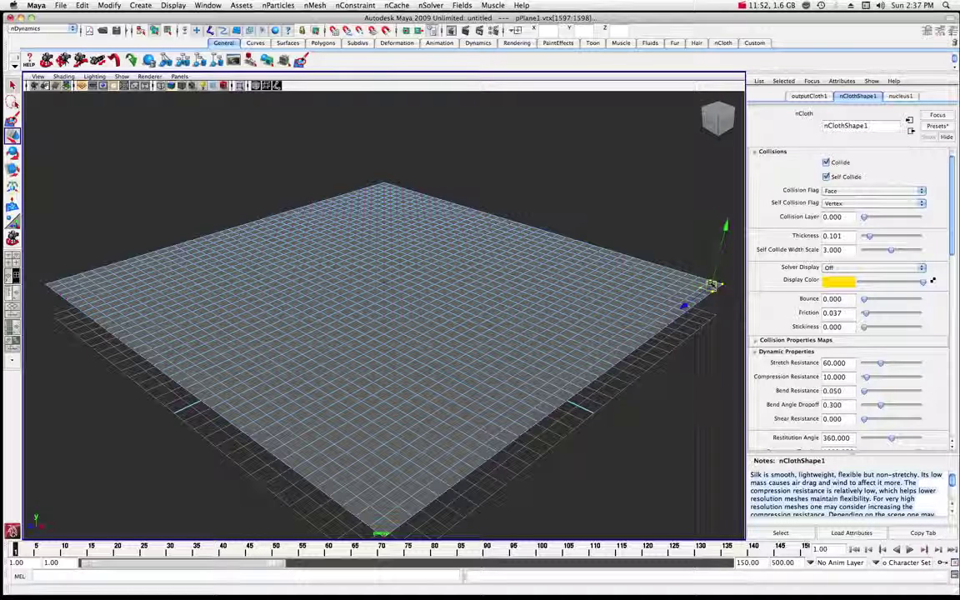
Create a Transform nConstraint on the selected corner vertices and start playing the simulation
click(351, 5)
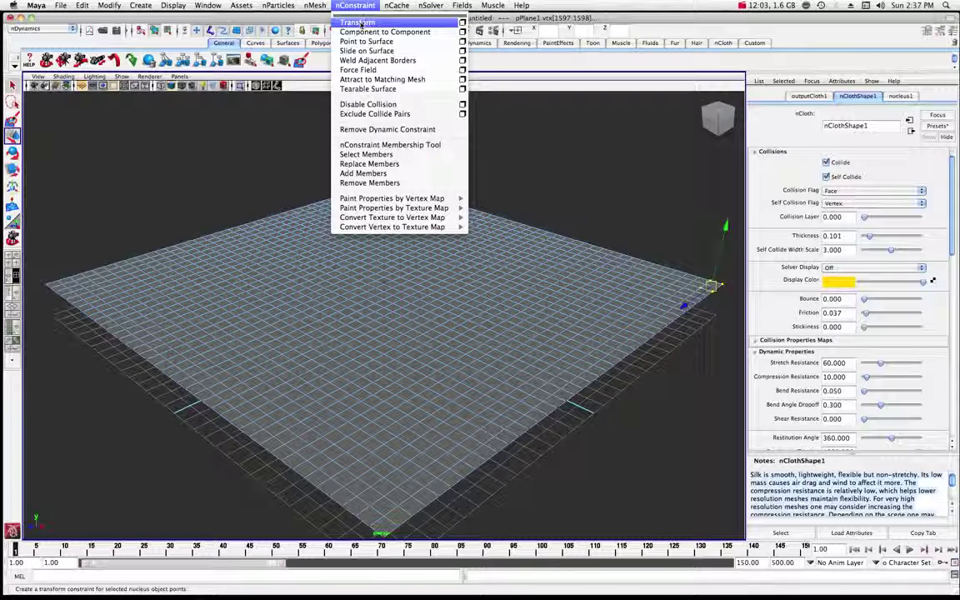
click(359, 22)
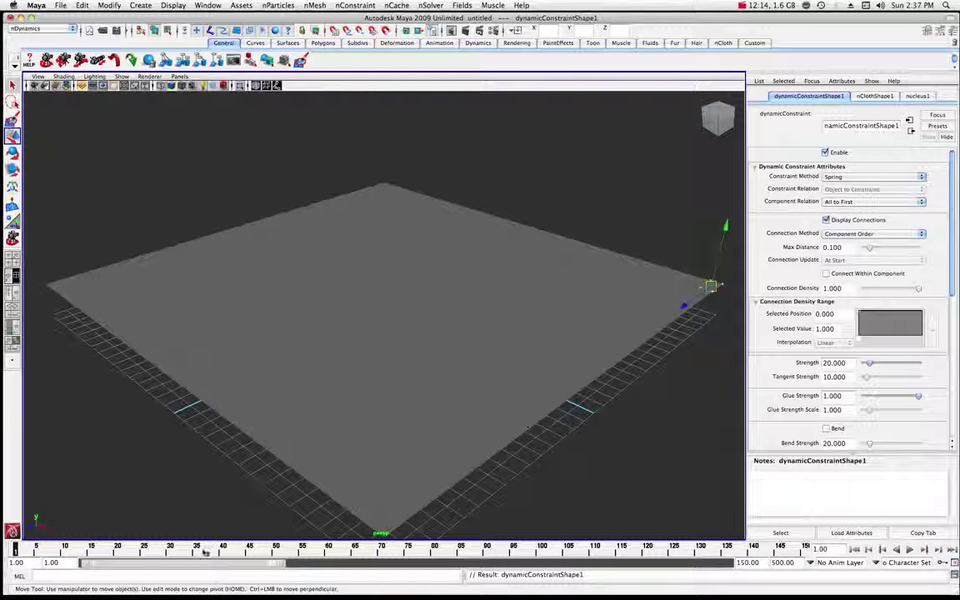
key(alt+v)
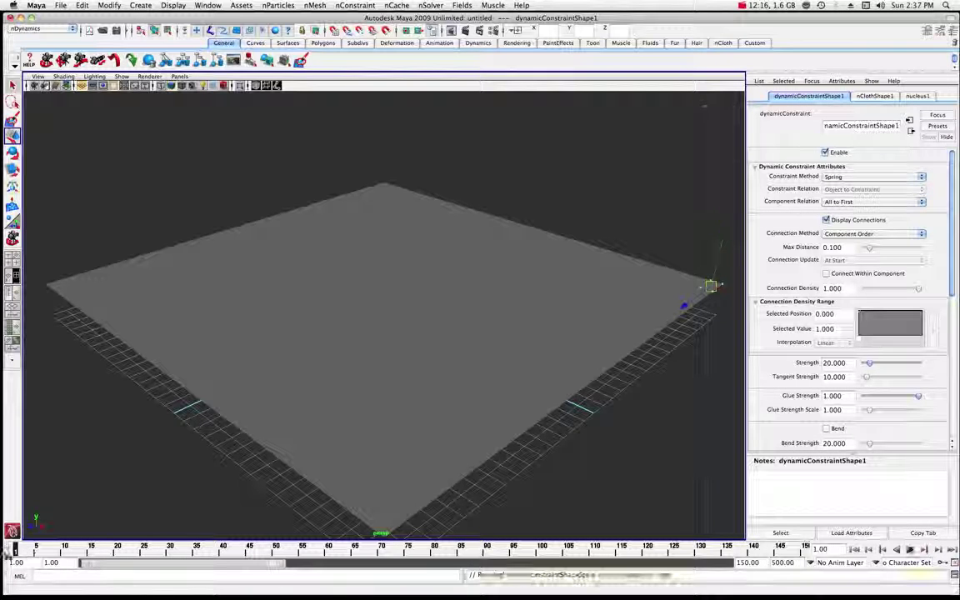
Select the cloth plane and test the corner-constrained simulation by playing it from frame 1 to frame 99
key(alt+v)
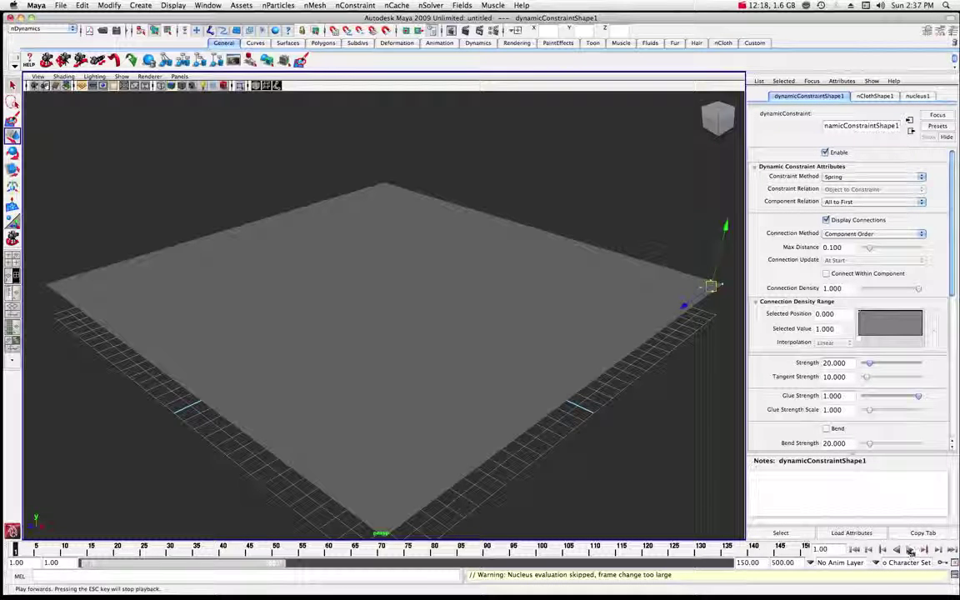
scroll(633, 443, down, 6)
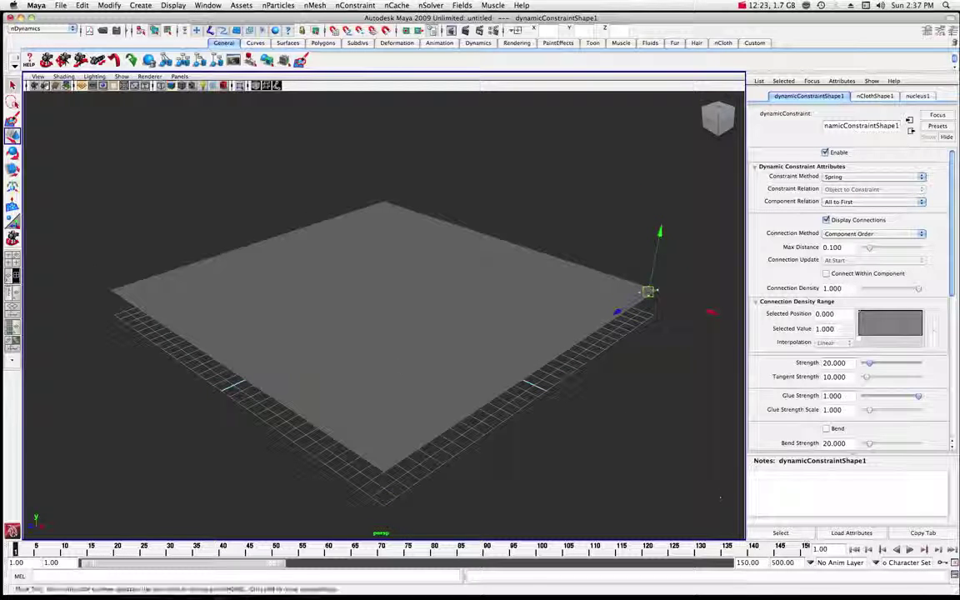
click(400, 366)
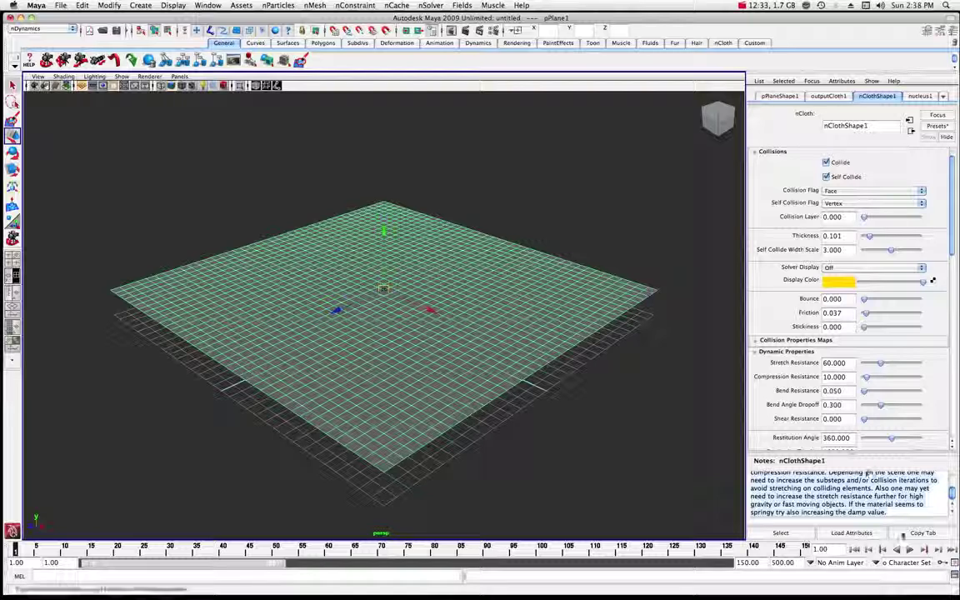
click(911, 550)
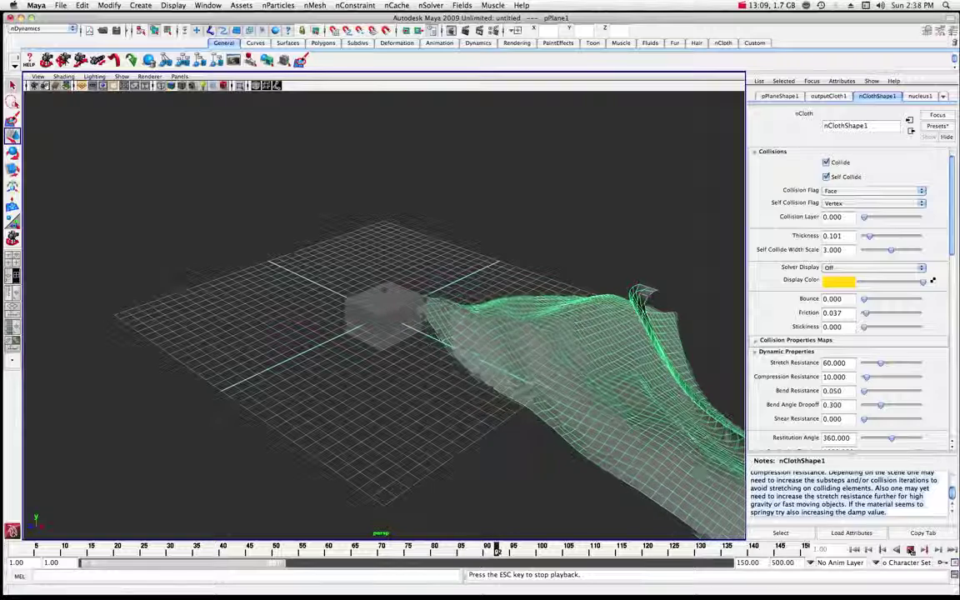
click(911, 549)
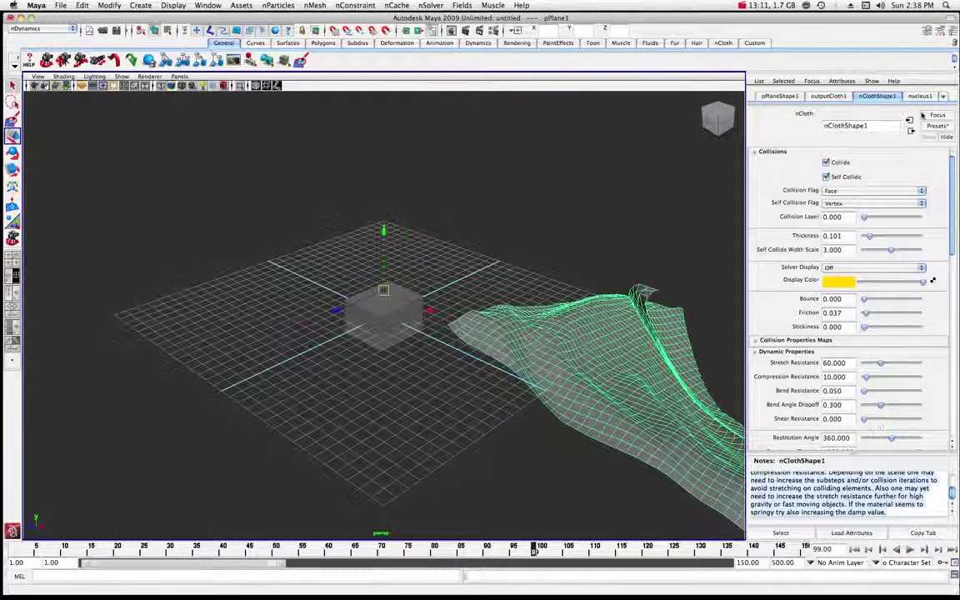
click(930, 125)
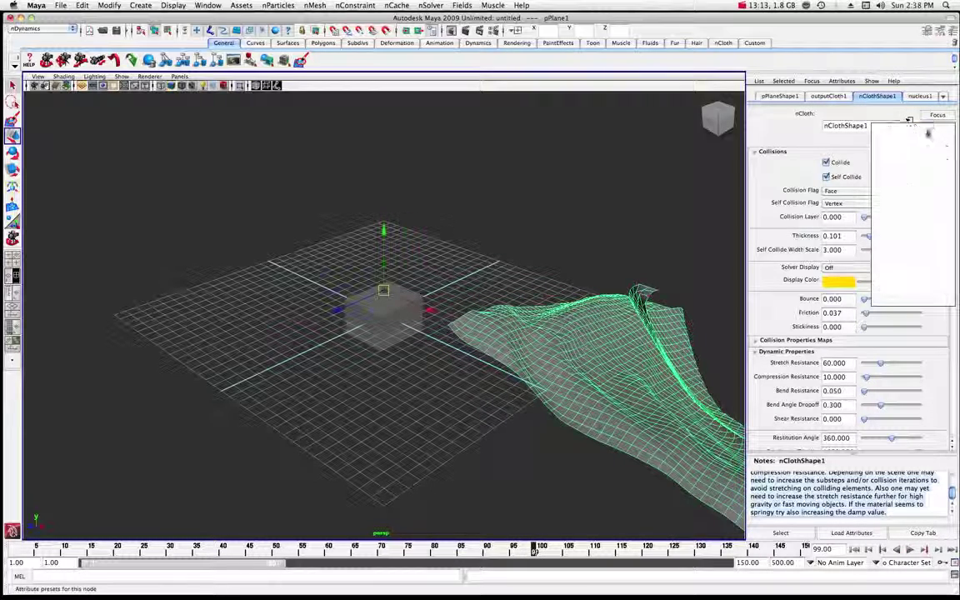
mouse_move(898, 176)
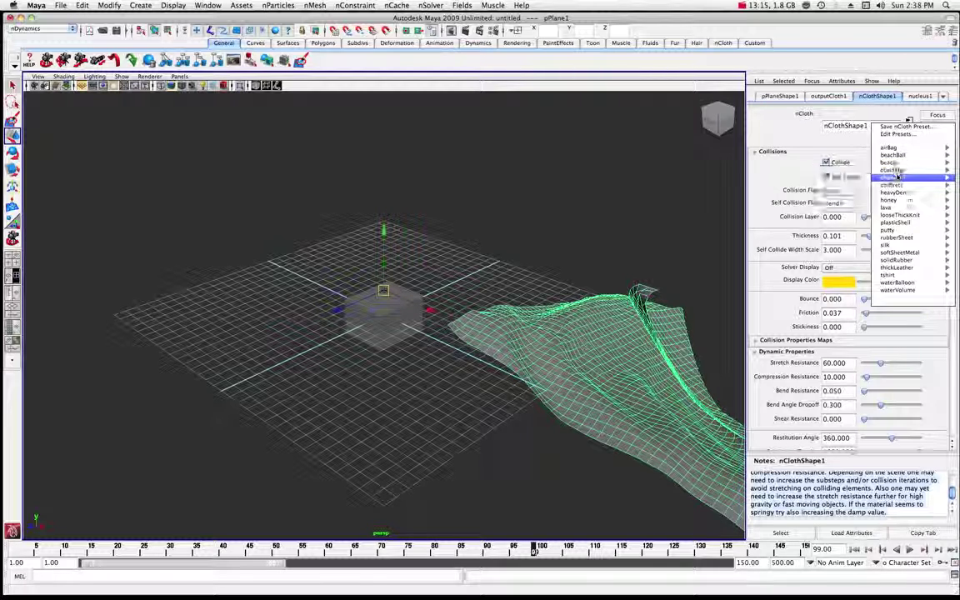
mouse_move(892, 206)
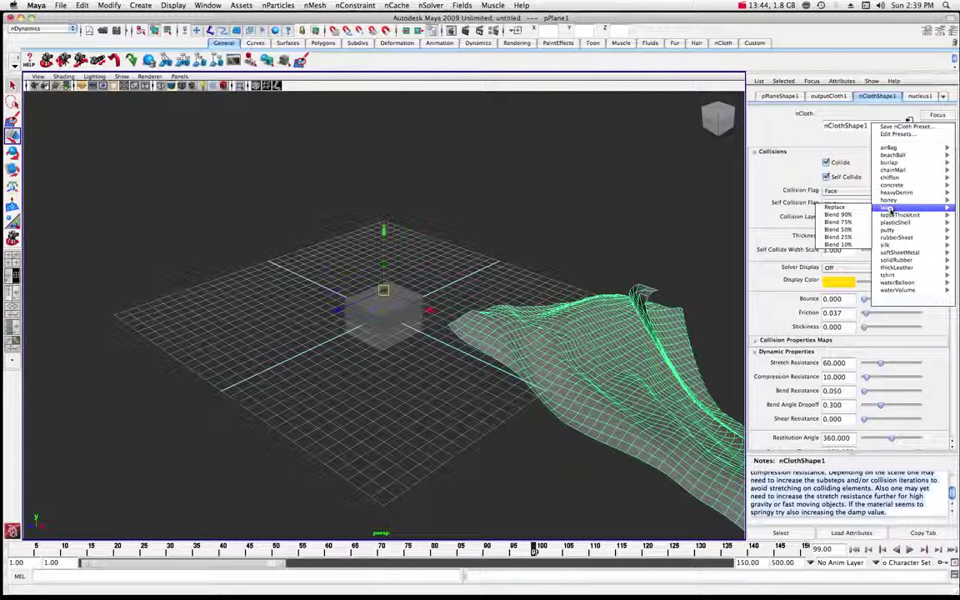
click(835, 207)
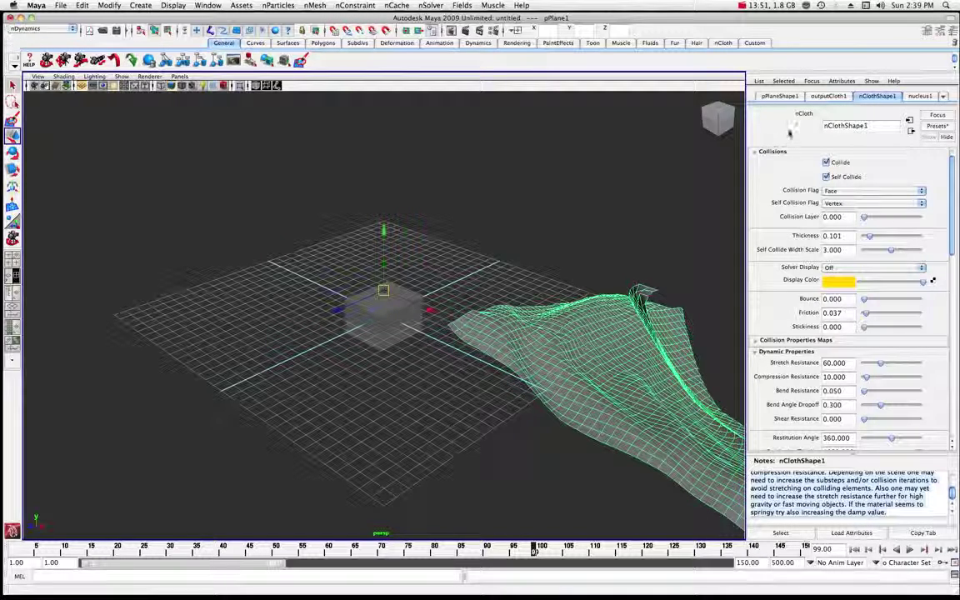
click(742, 6)
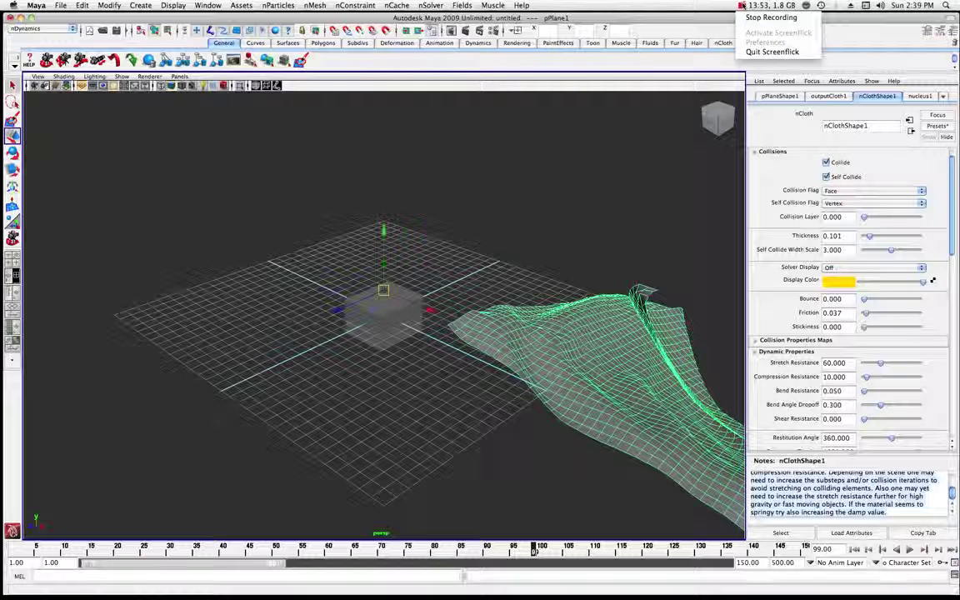